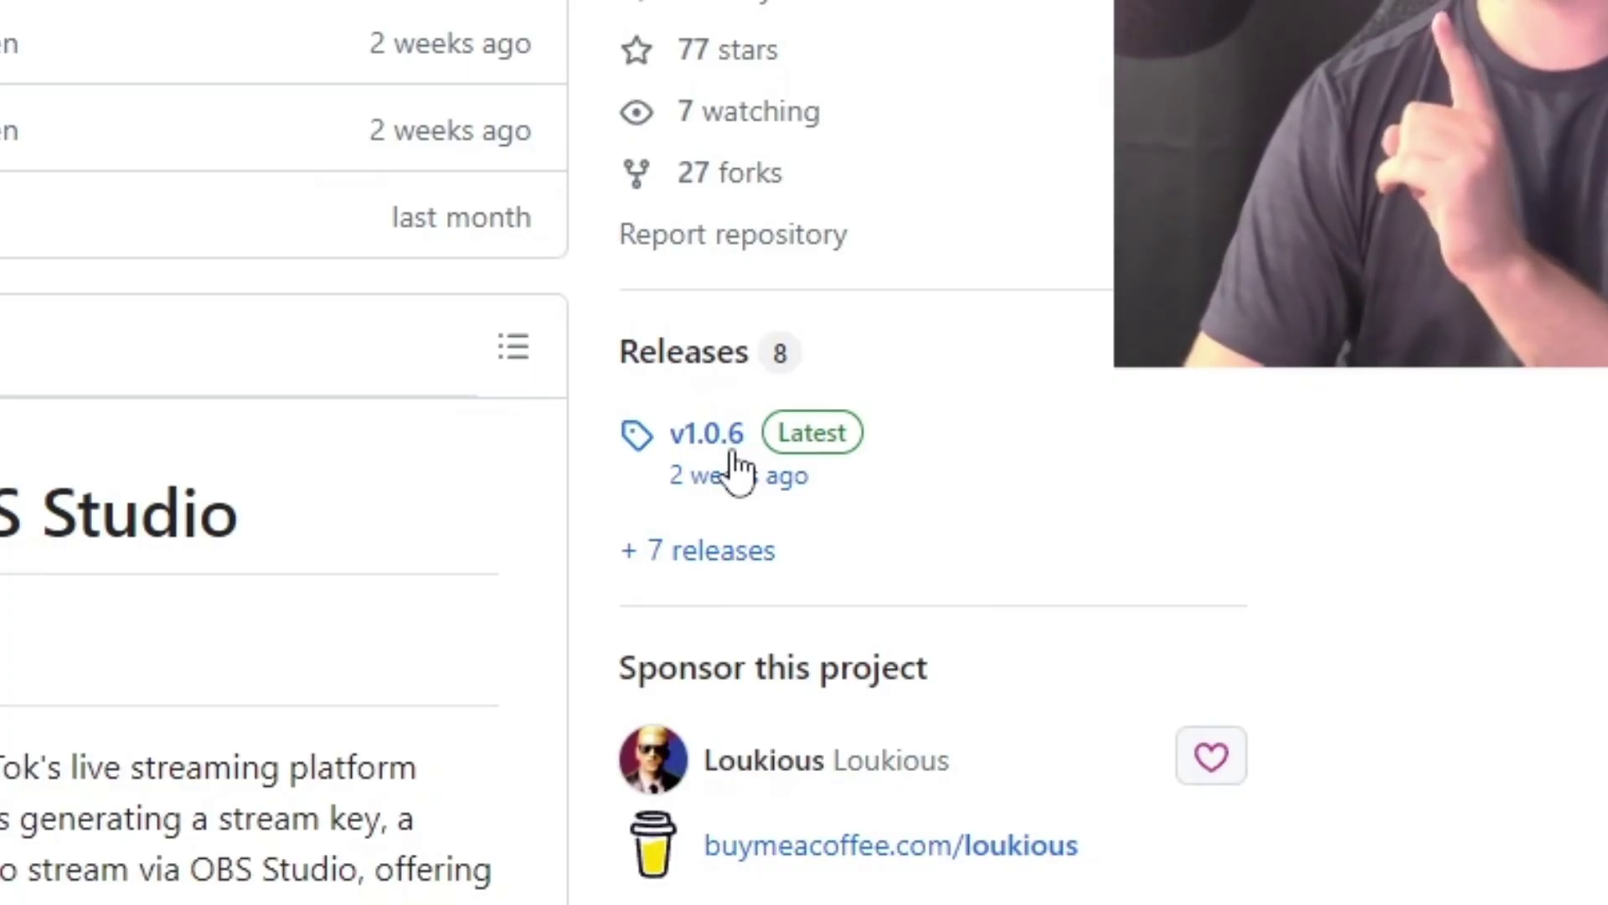
Open the TikTokStreamKeyGenerator v1.0.6 release page from the repository's Releases link
click(734, 456)
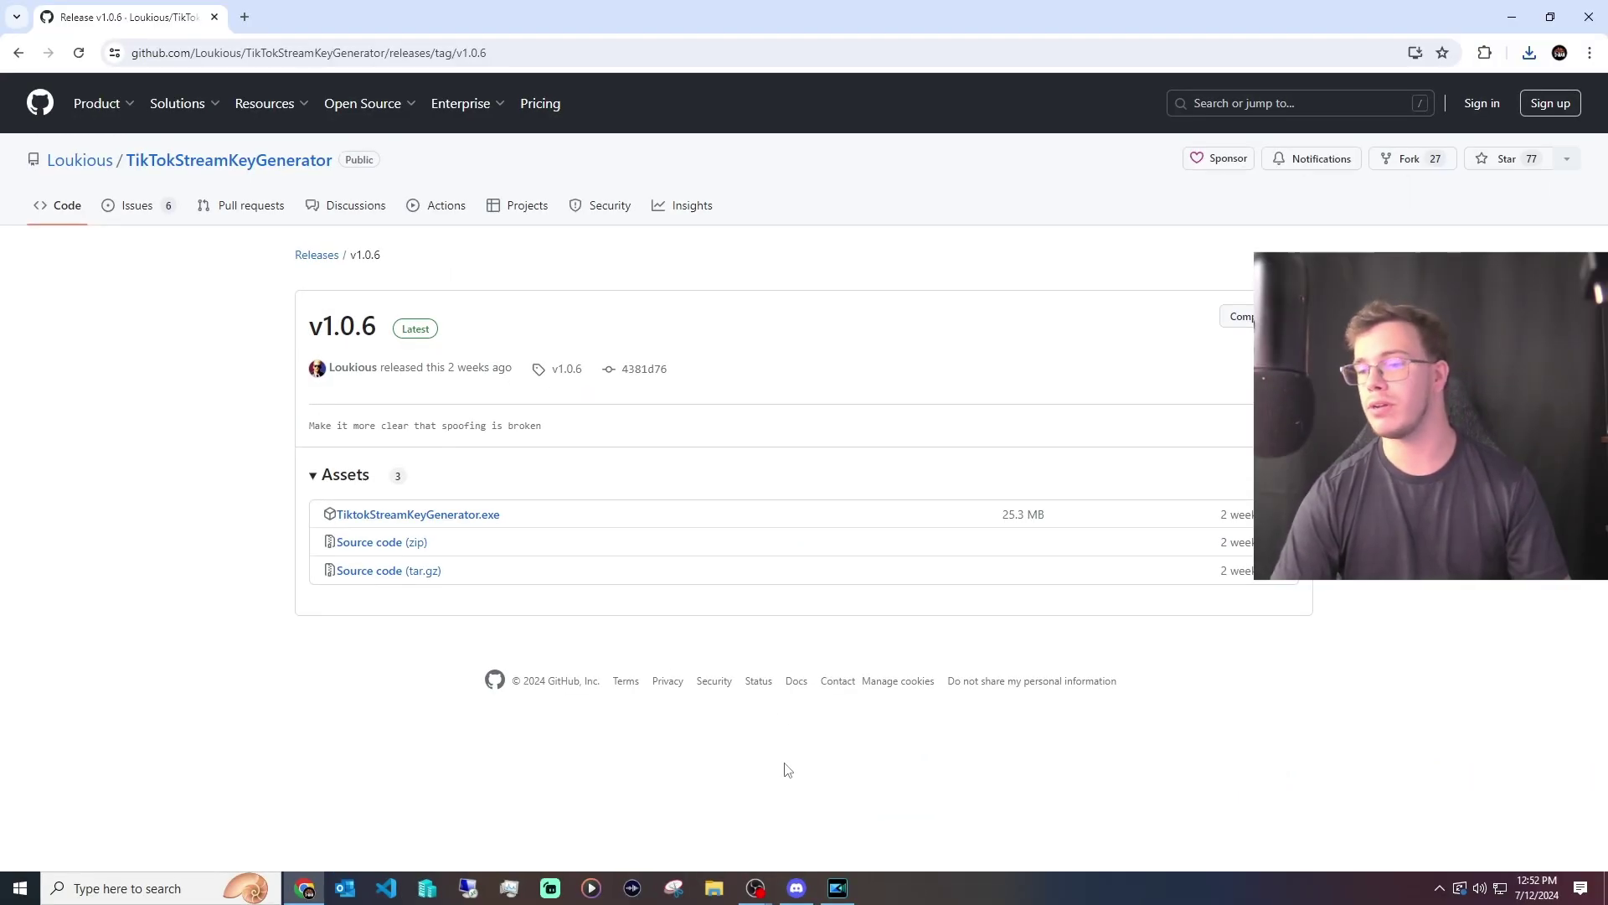
Launch TiktokStreamKeyGenerator.exe from the Downloads folder, running it past the SmartScreen warning
click(717, 888)
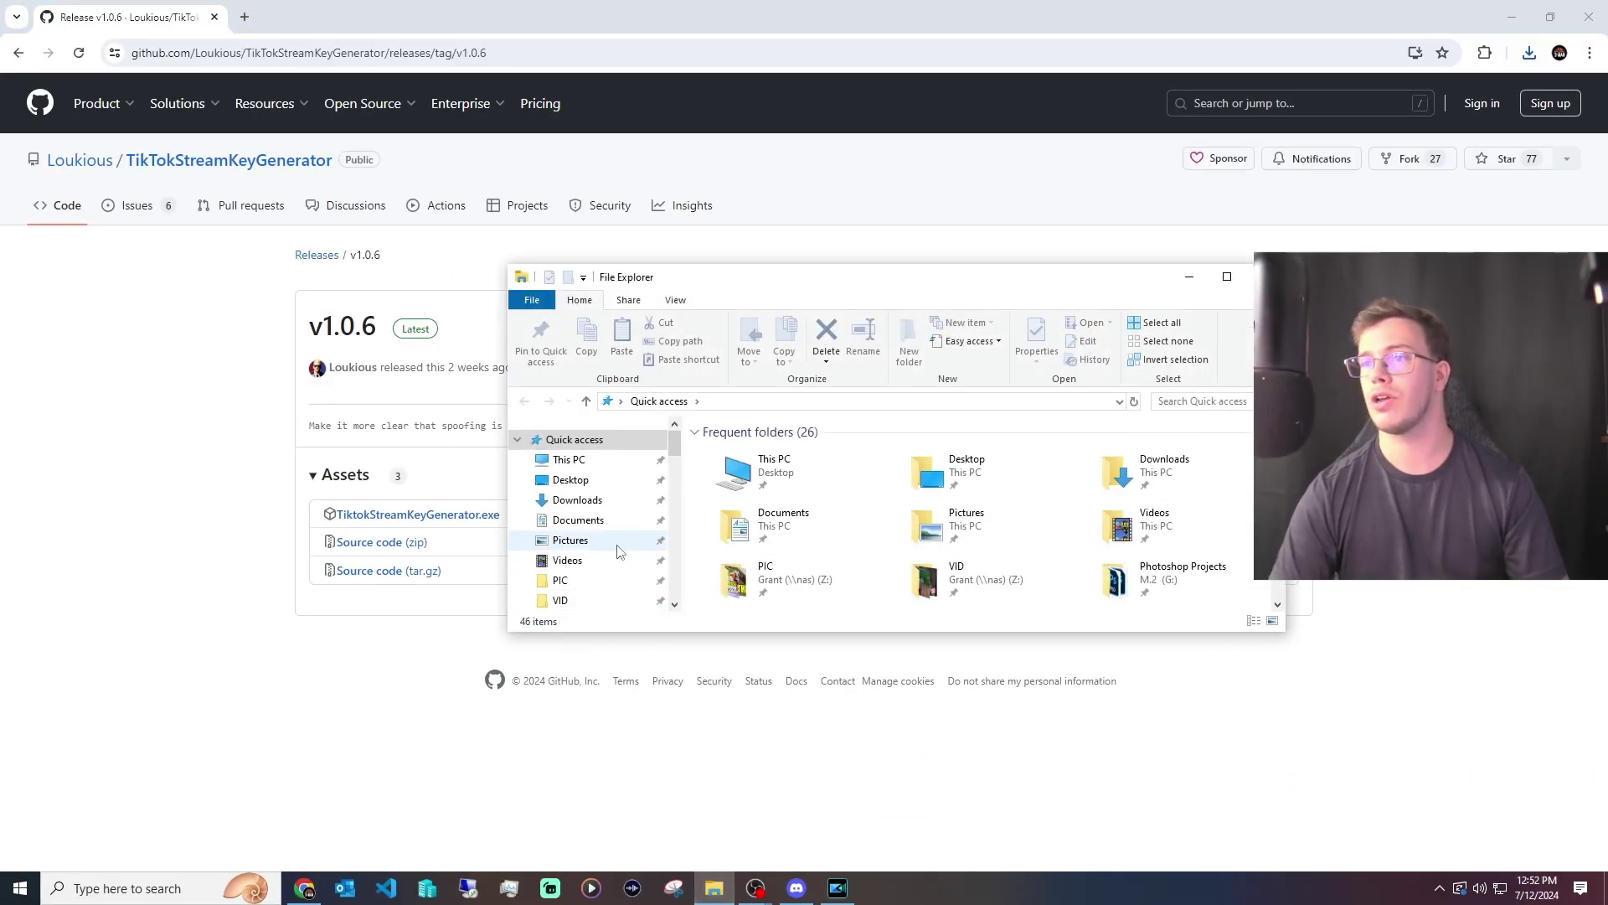
click(577, 500)
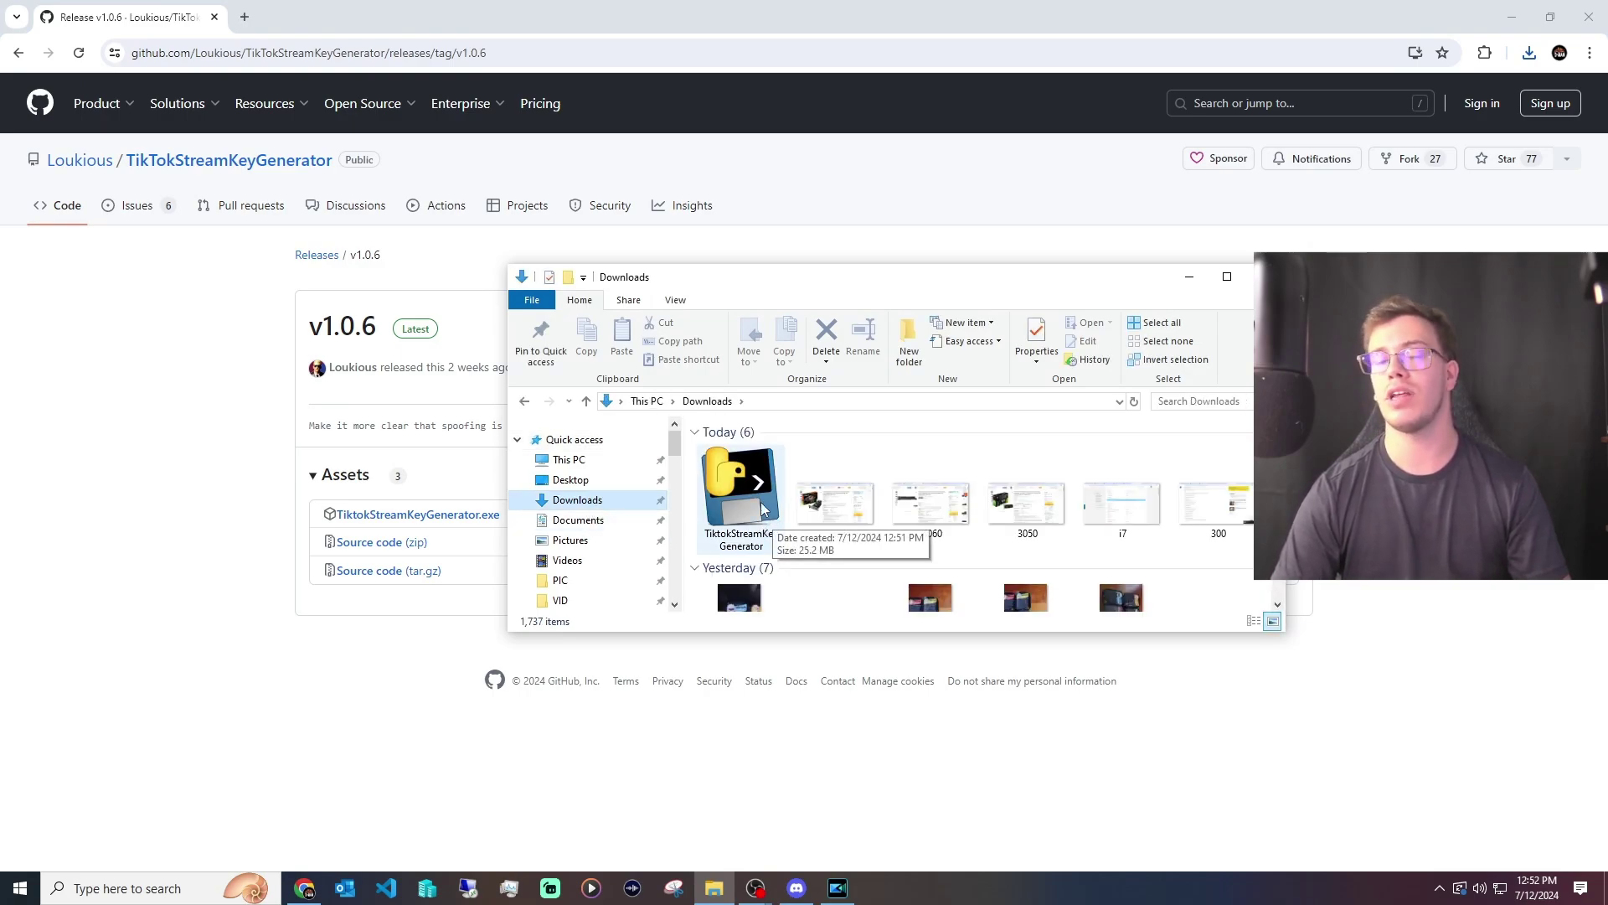
double_click(763, 509)
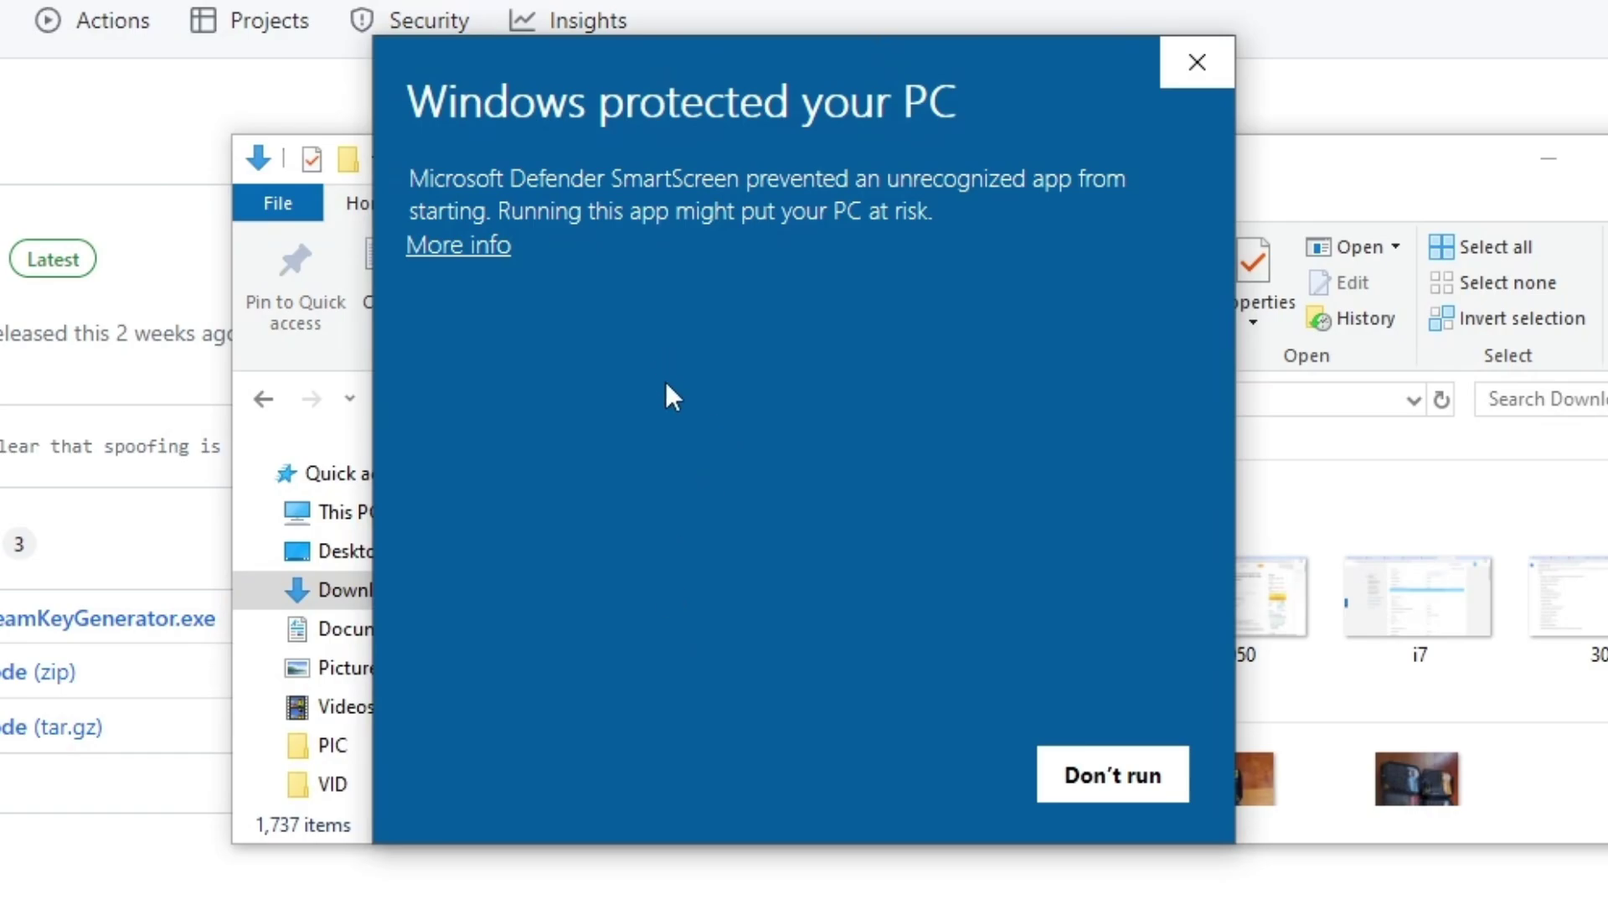
click(452, 247)
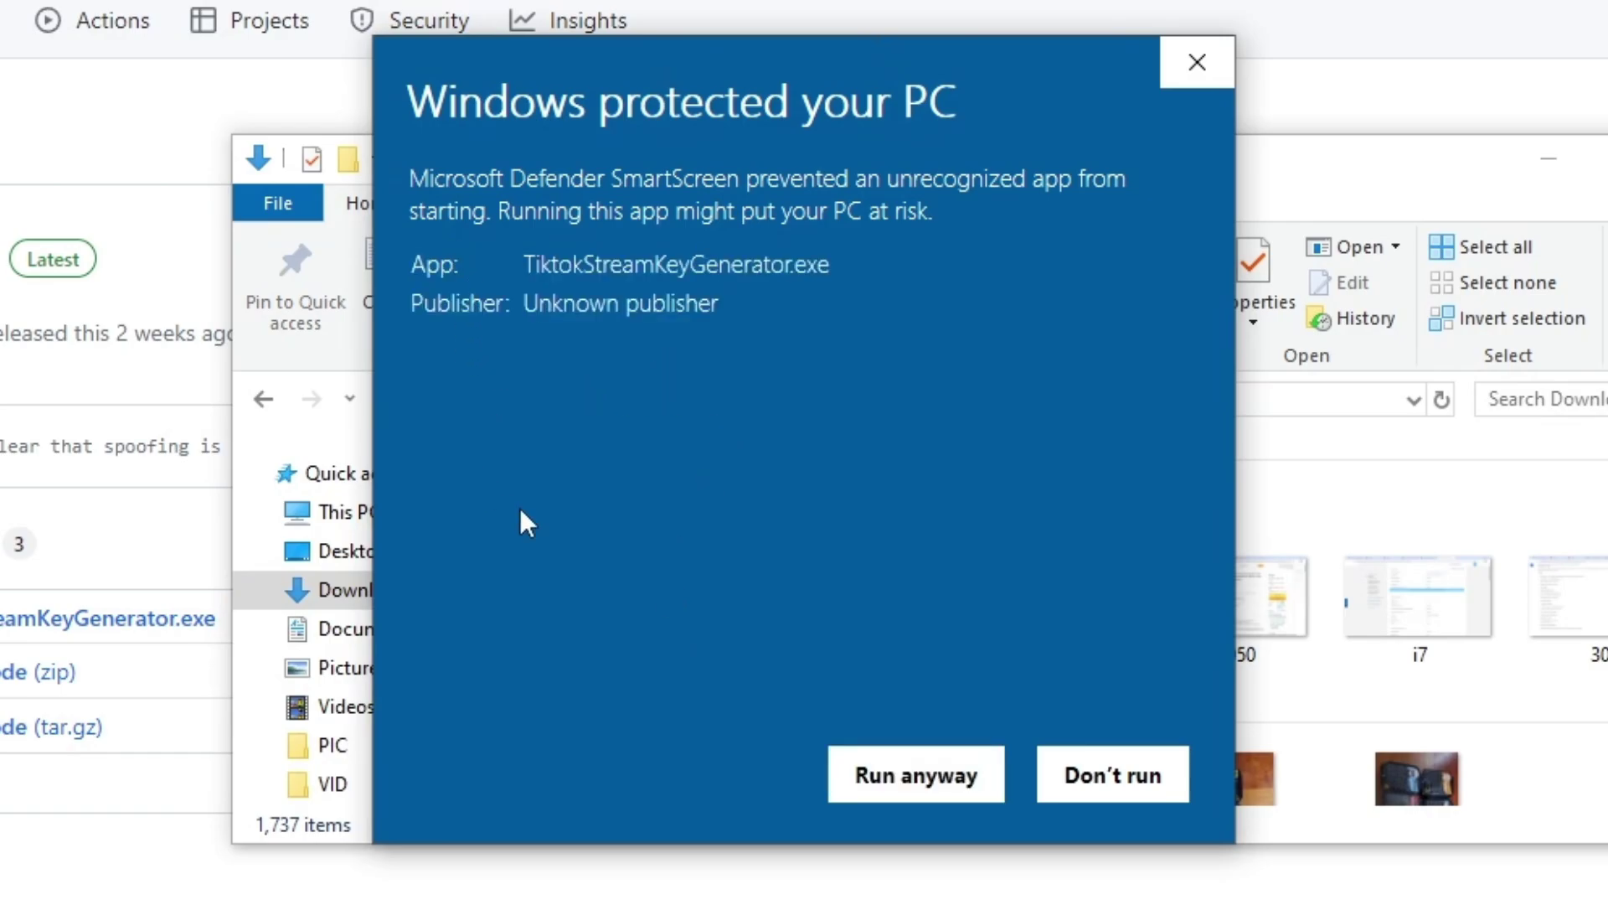
click(864, 783)
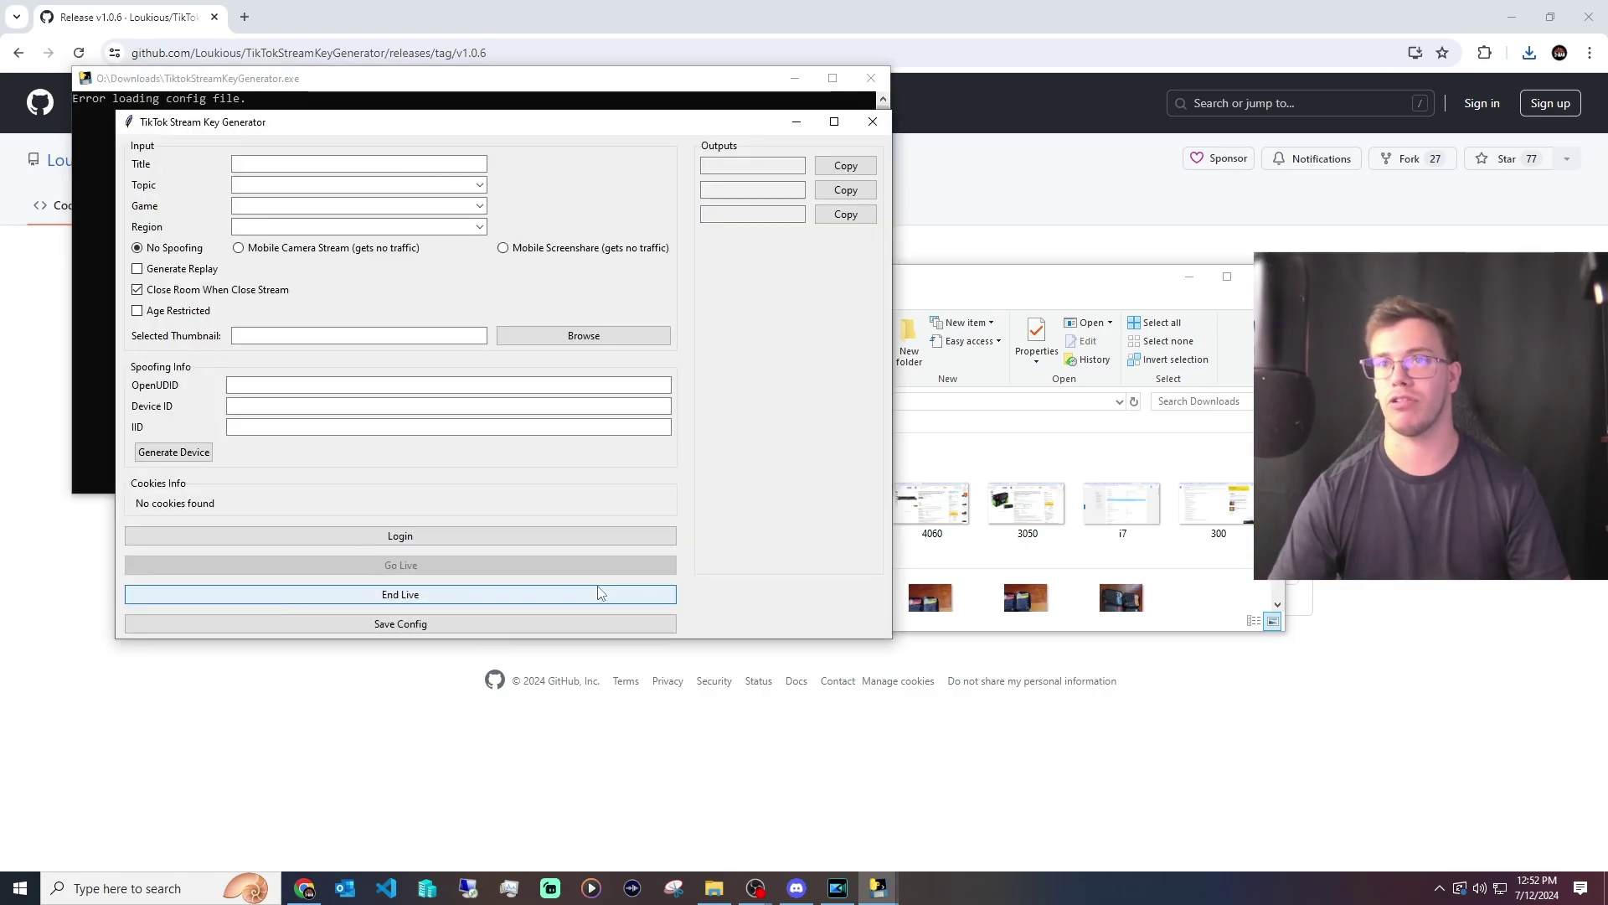
Drag the TikTok Stream Key Generator window further into view
drag(663, 127, 755, 137)
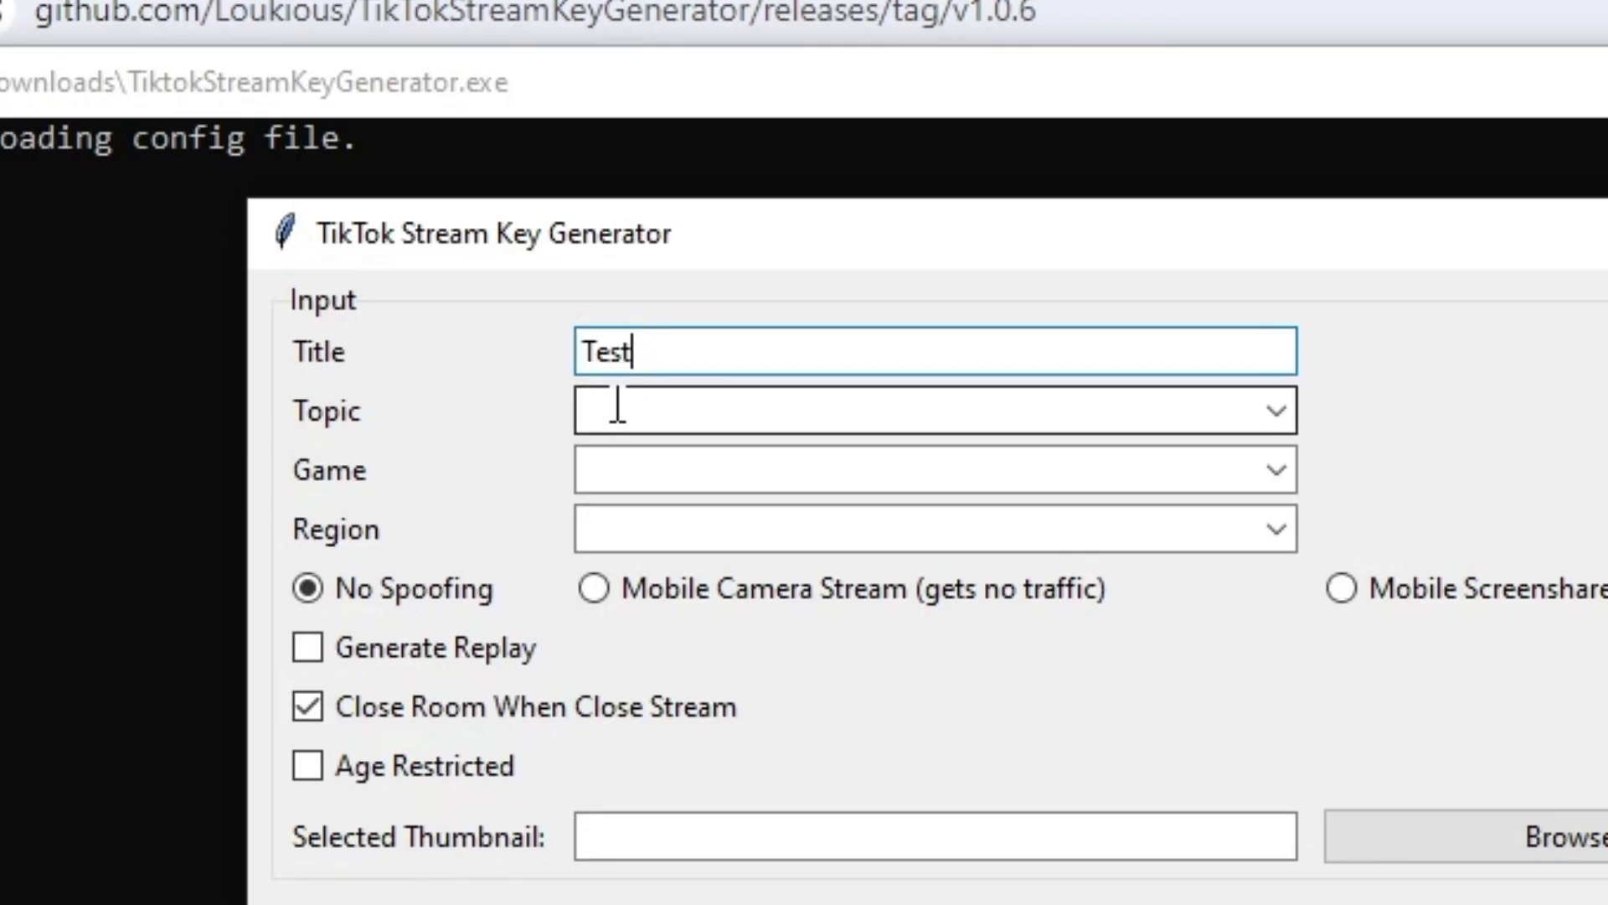
Enter Gaming as the Topic and Apex Legends as the Game
click(628, 403)
text(Gaming)
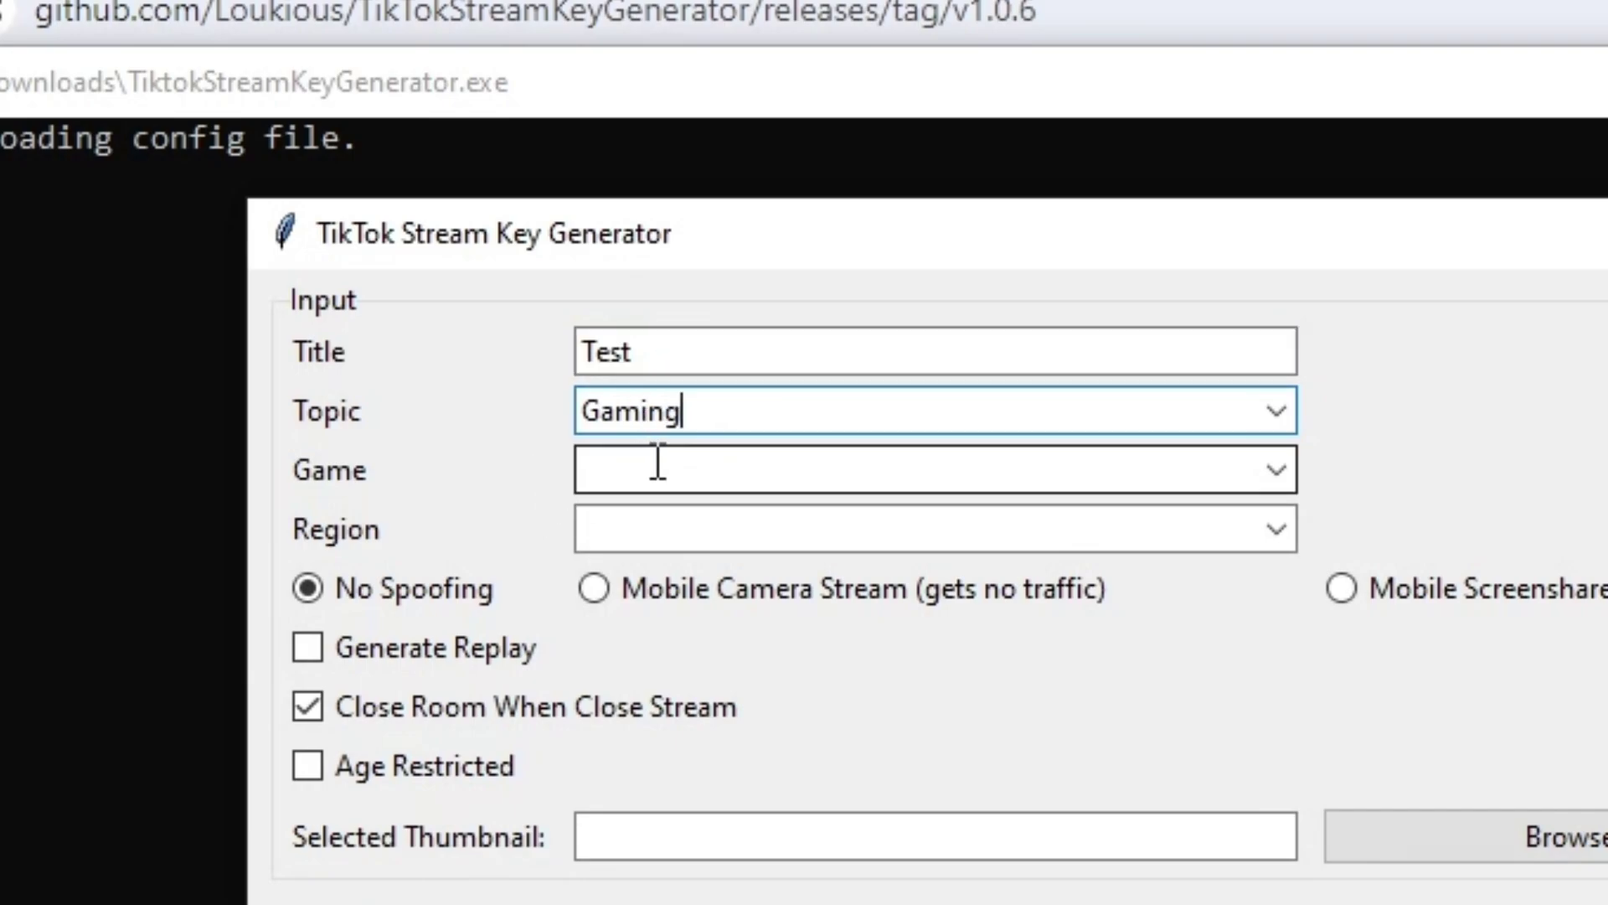
click(658, 462)
text(Apex L:egends)
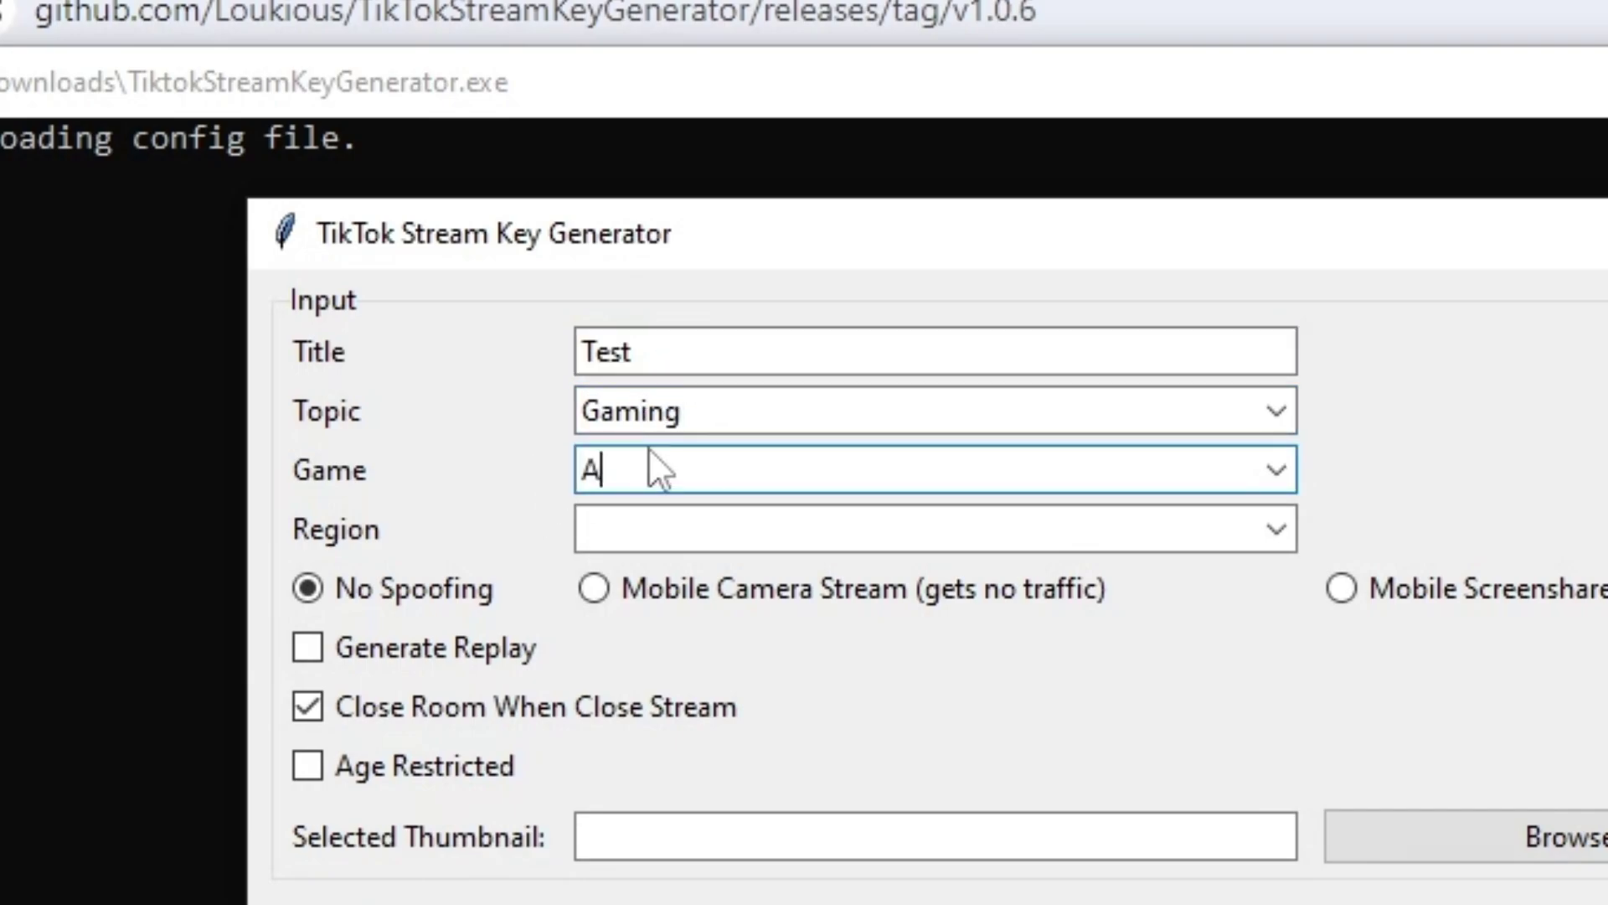
Set the Region to US and select Mobile Camera Stream mode
click(675, 534)
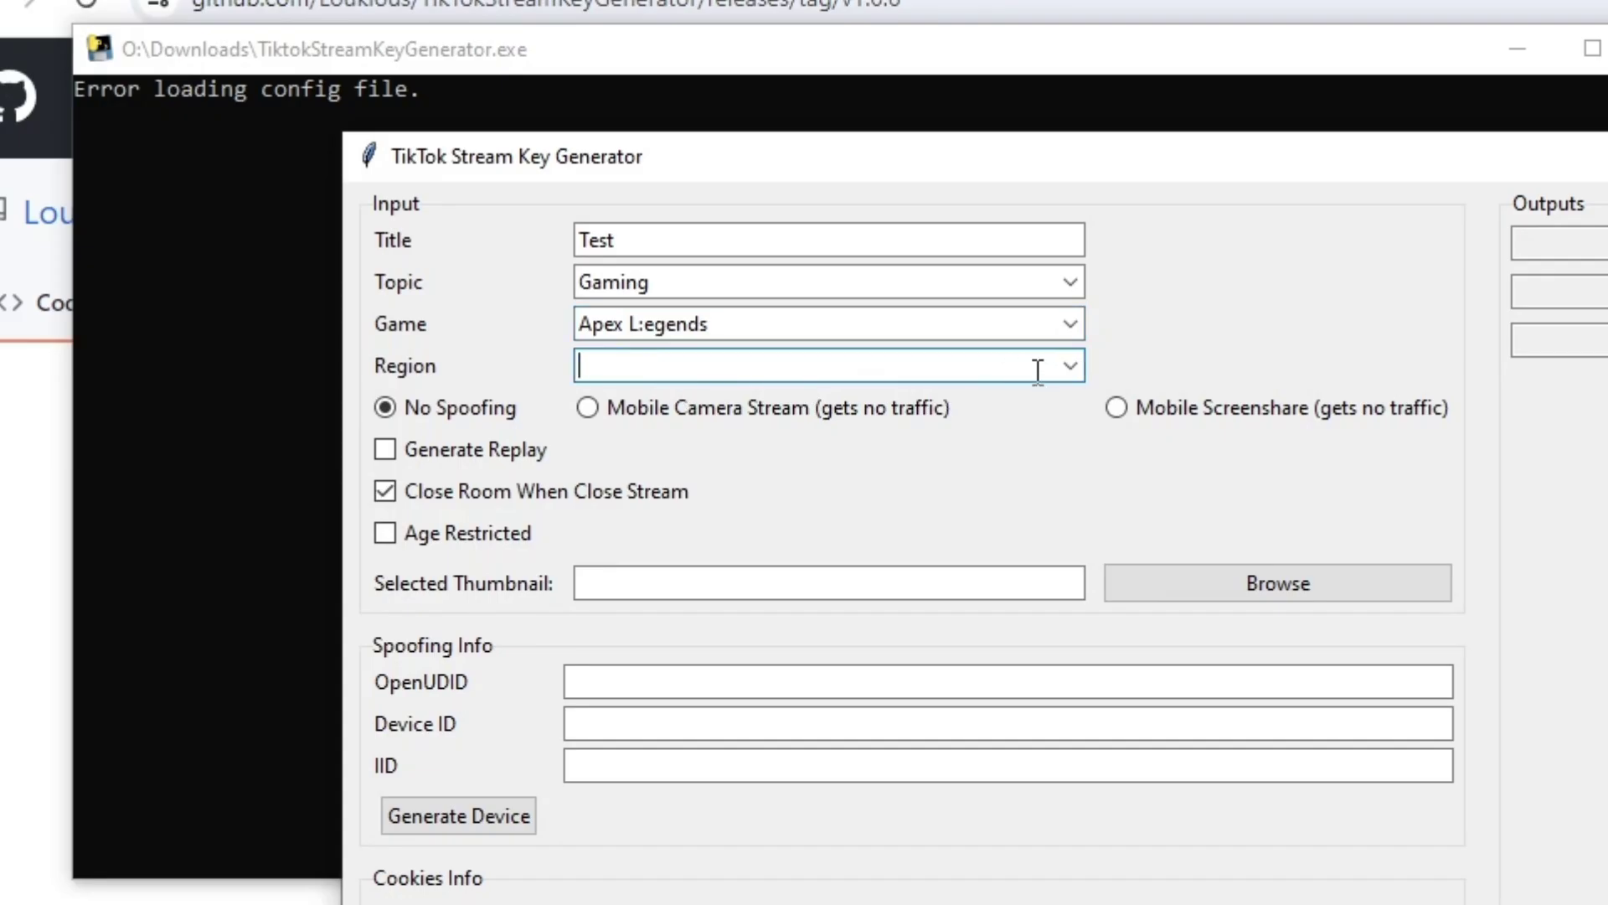
click(1070, 365)
scroll(808, 523, down, 20)
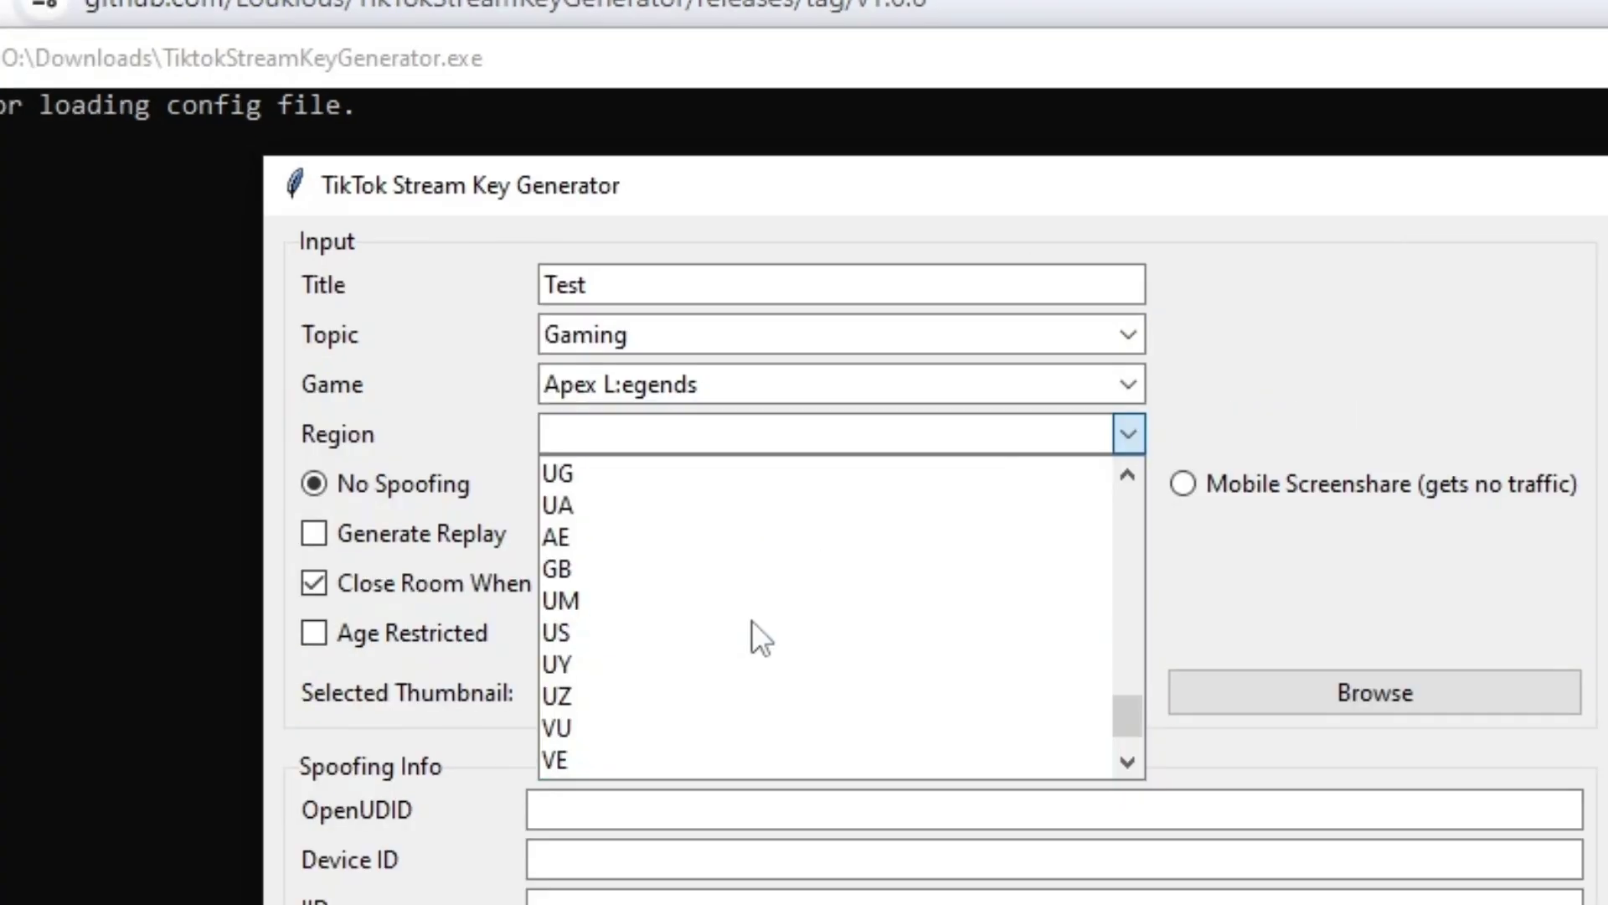
click(690, 630)
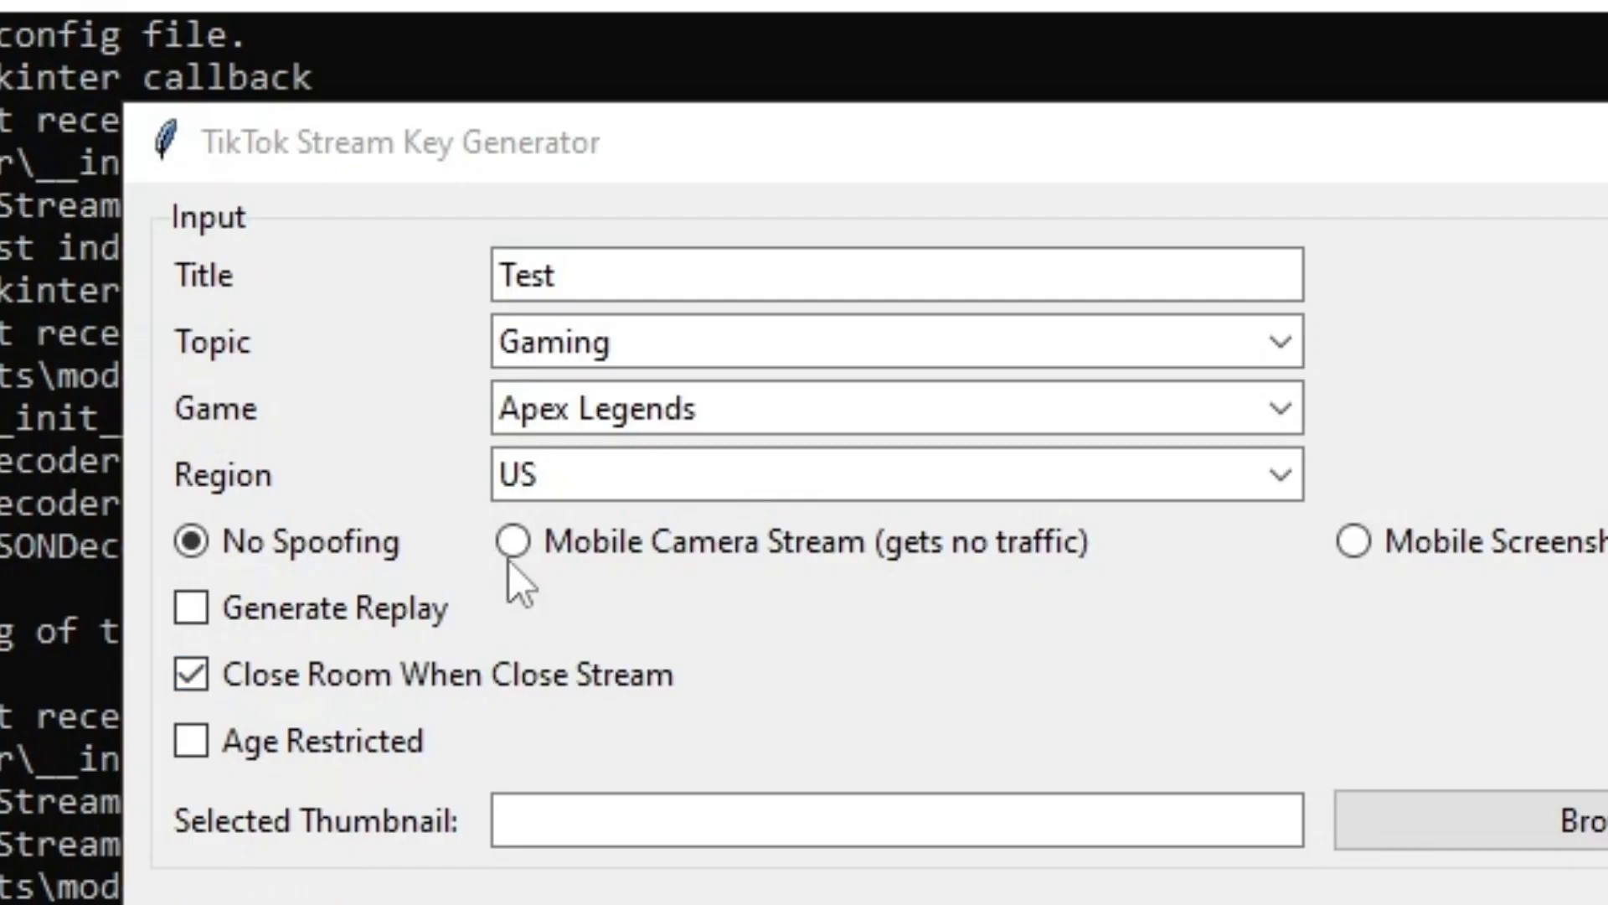
click(514, 540)
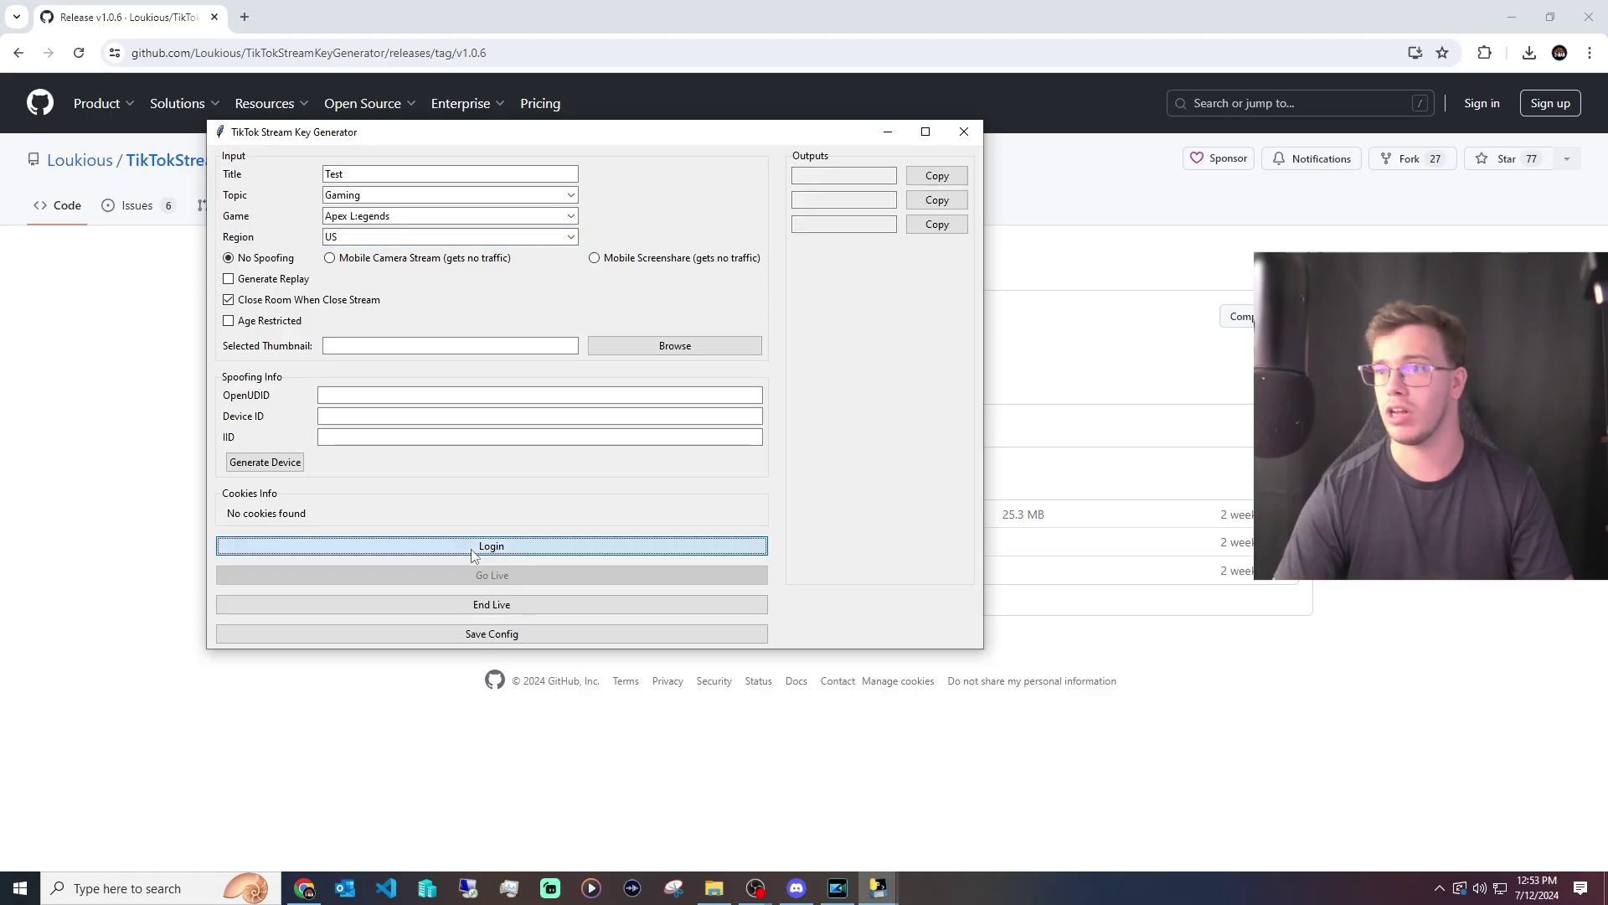
Log in to the TikTok account from the generator using the QR code option
click(717, 419)
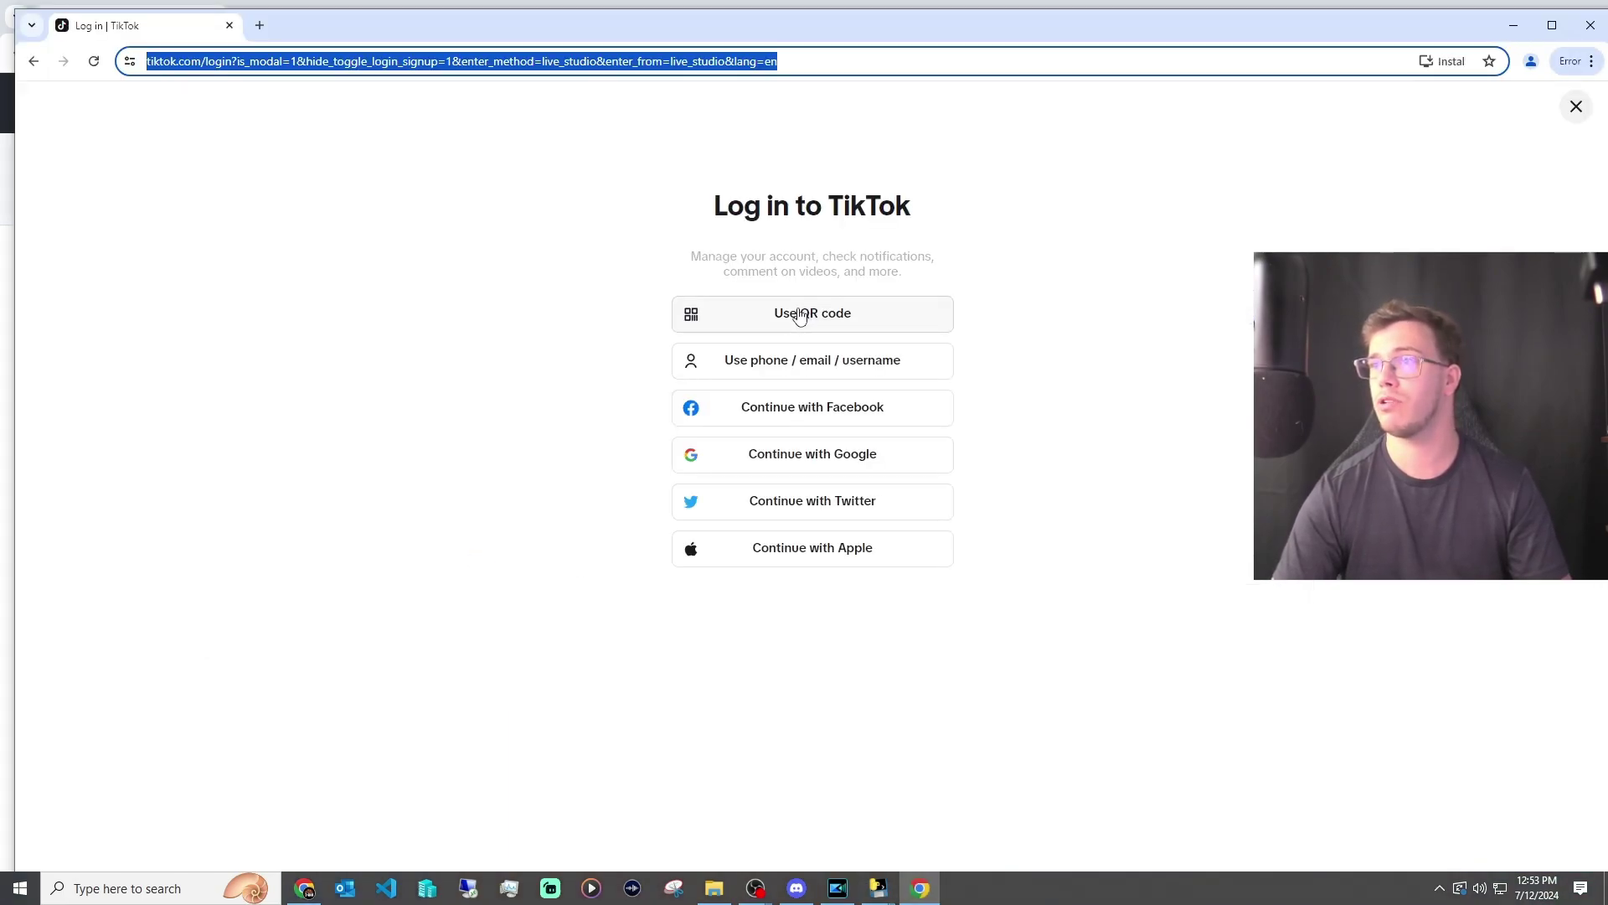
click(790, 321)
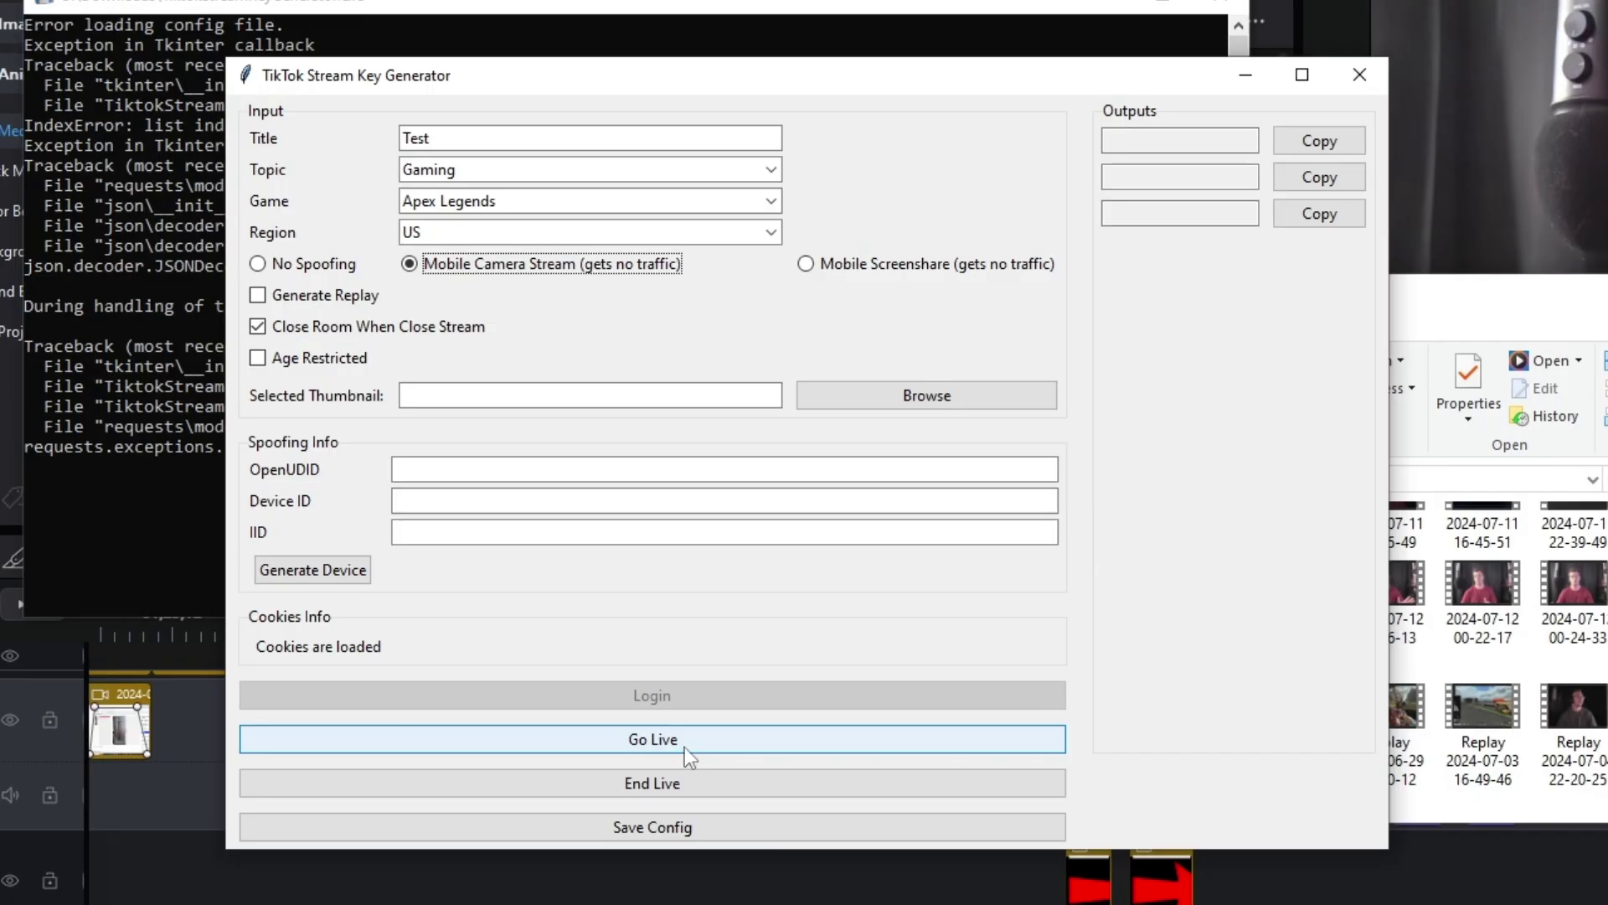
Go Live to create the stream, dismiss the Success message, and copy the stream key
click(514, 580)
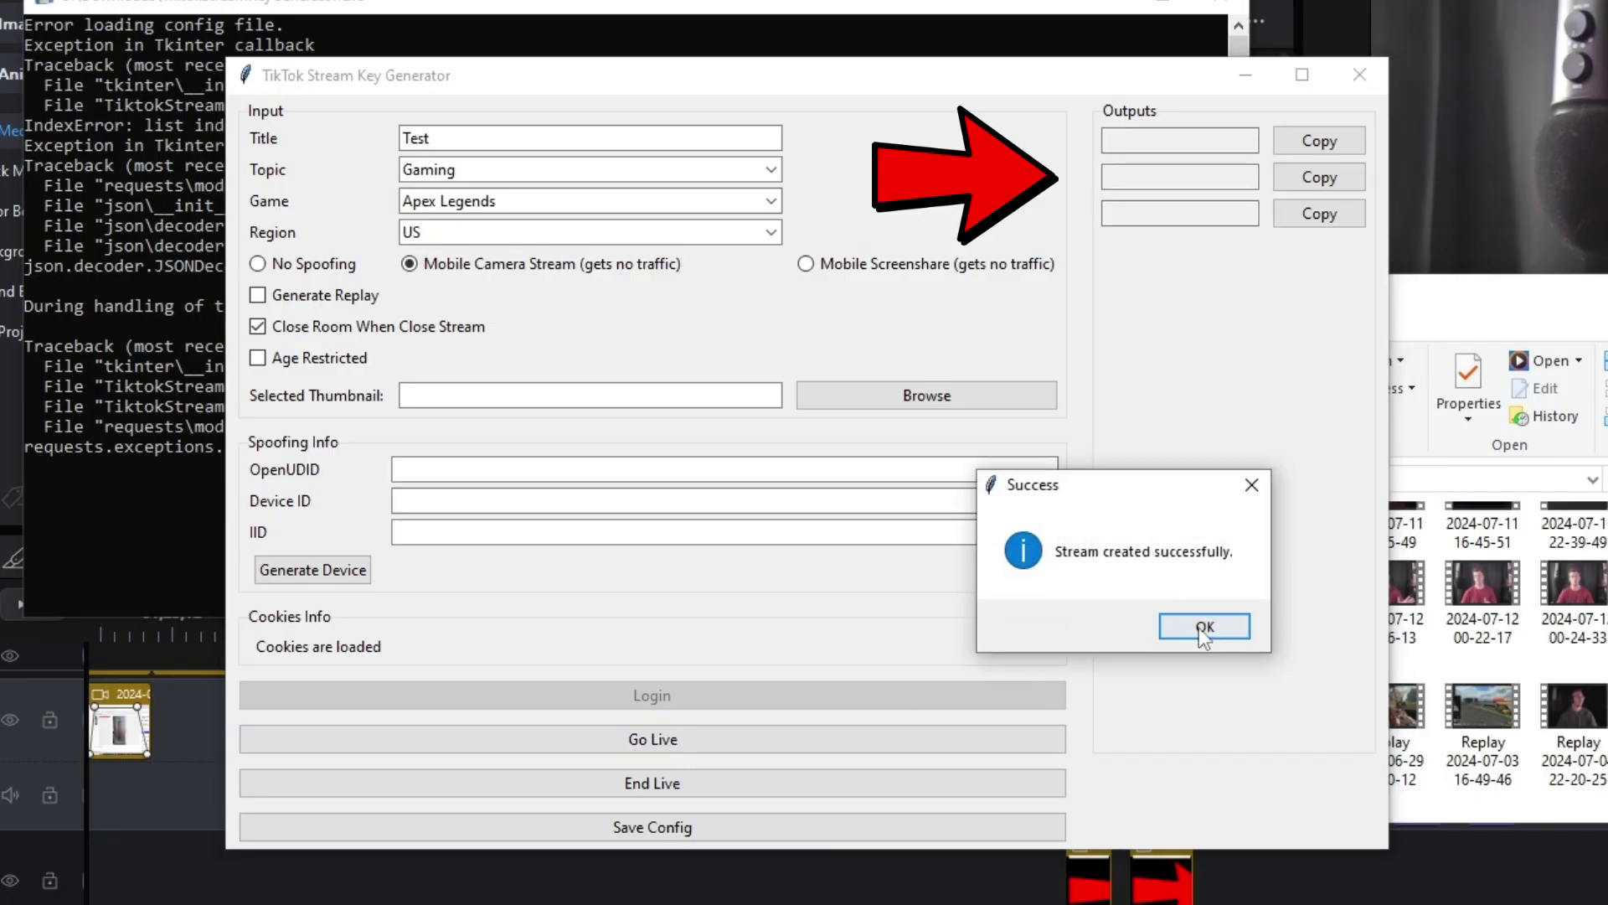
click(1204, 627)
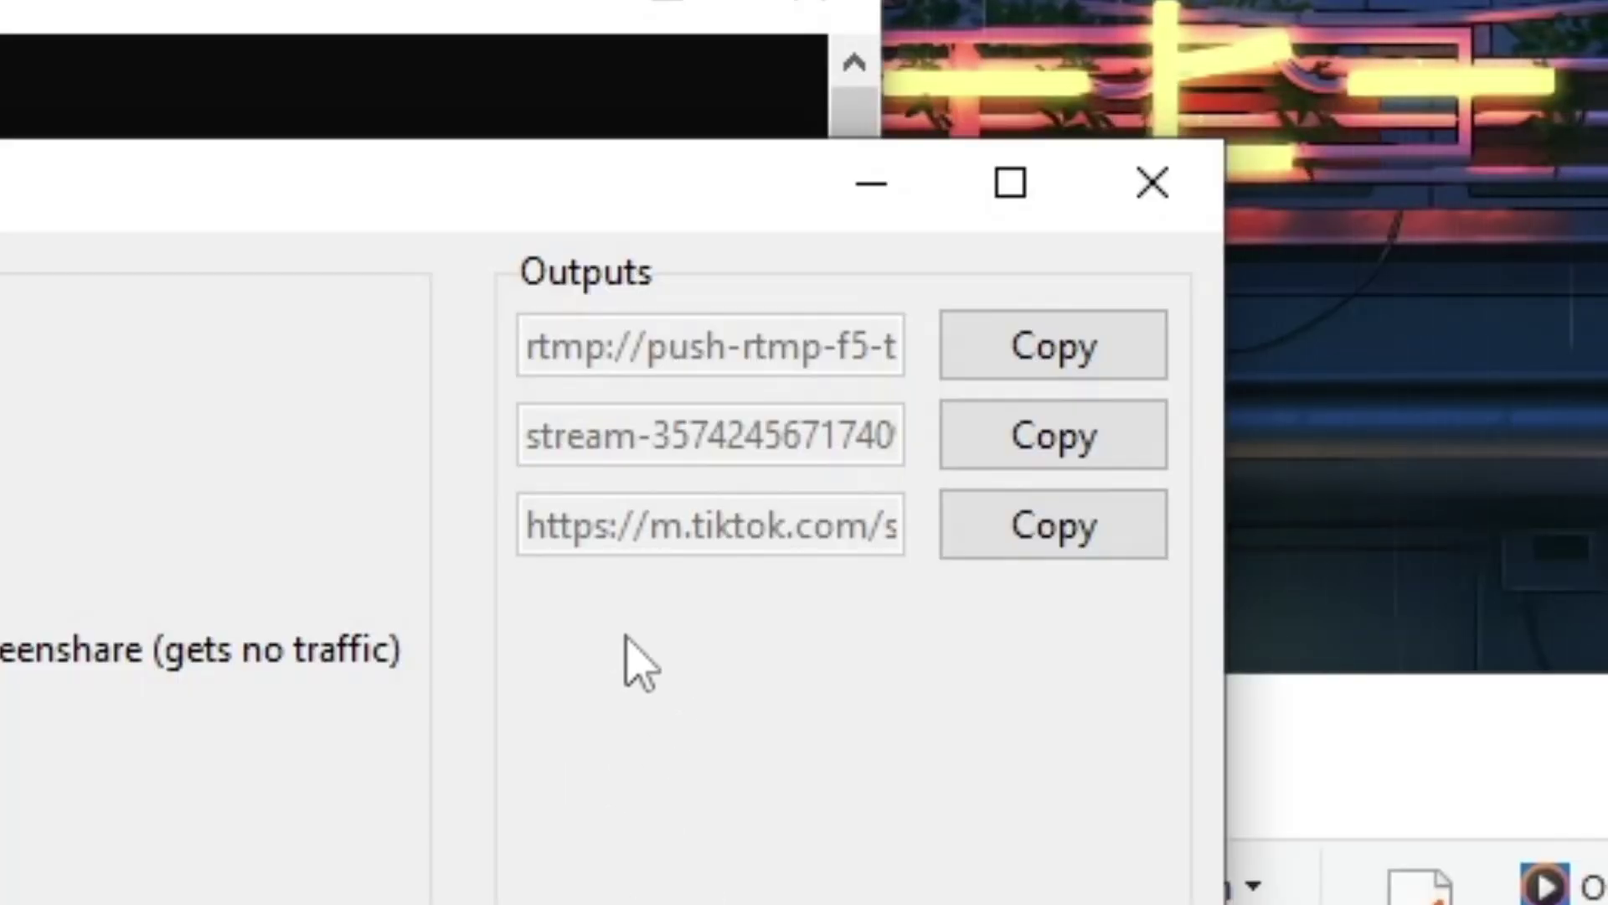
click(1047, 440)
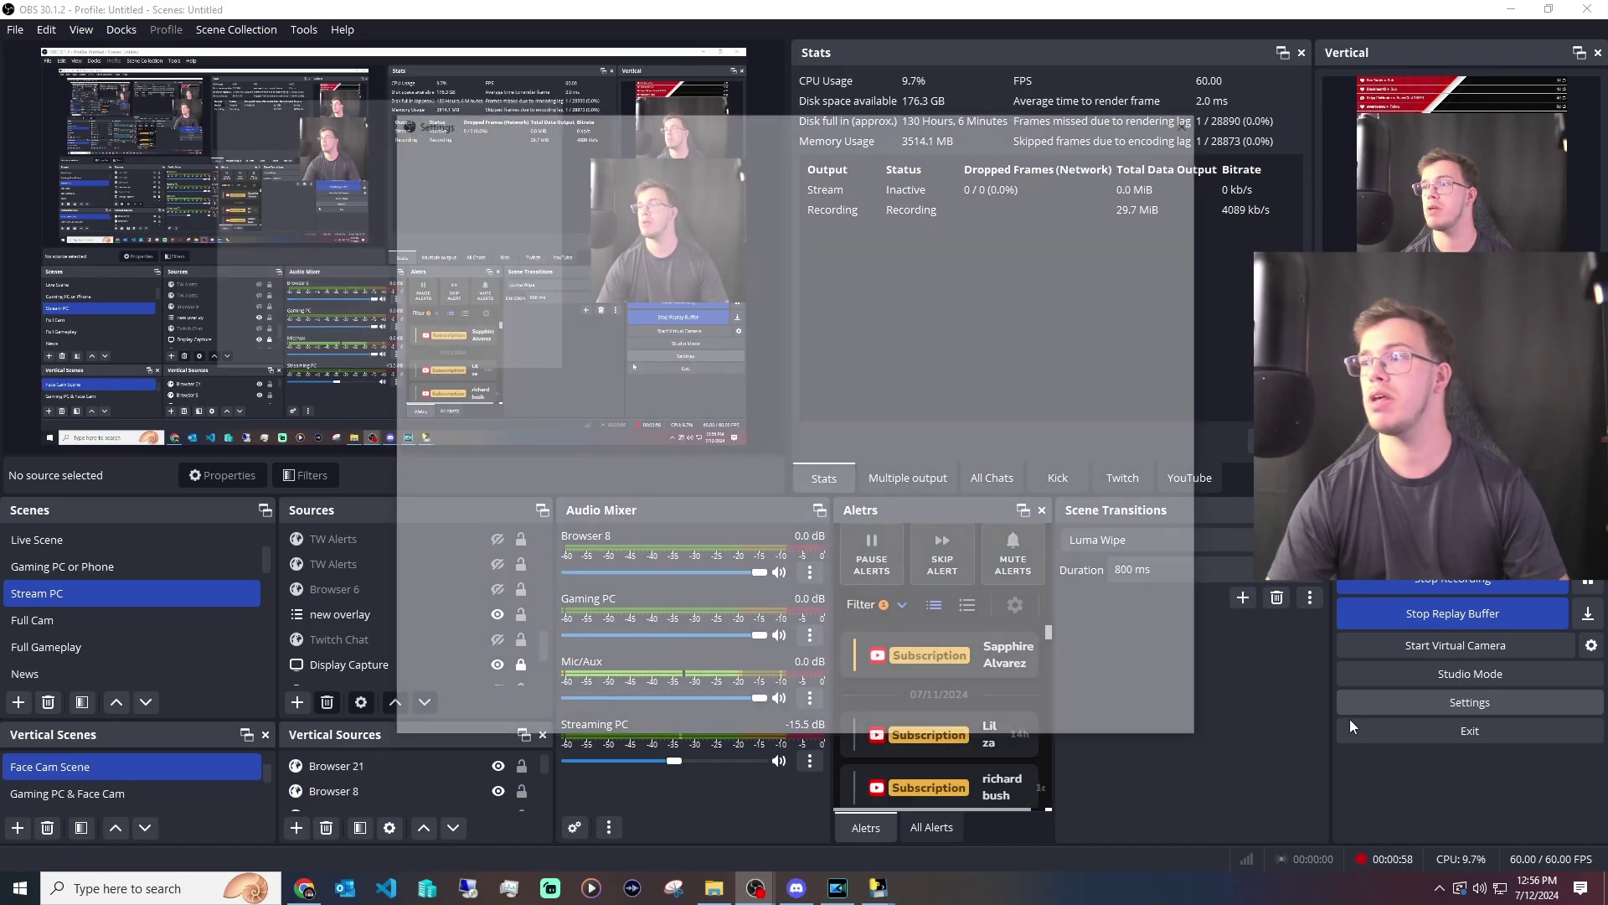
Switch the OBS stream service to Custom in the Stream settings
click(419, 587)
click(480, 194)
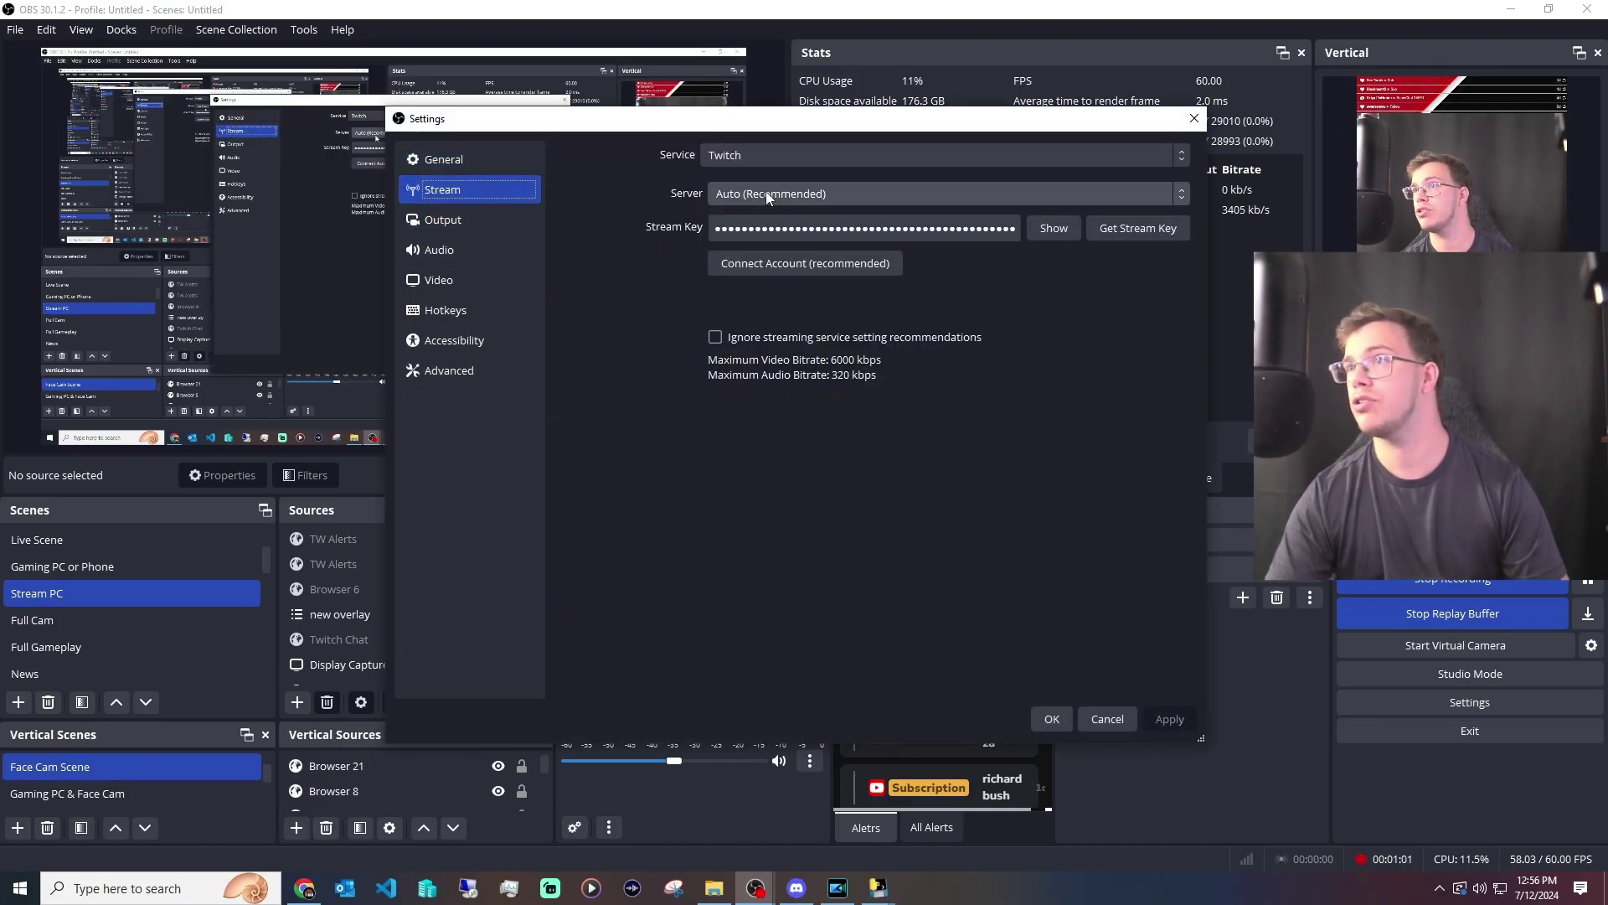
click(783, 157)
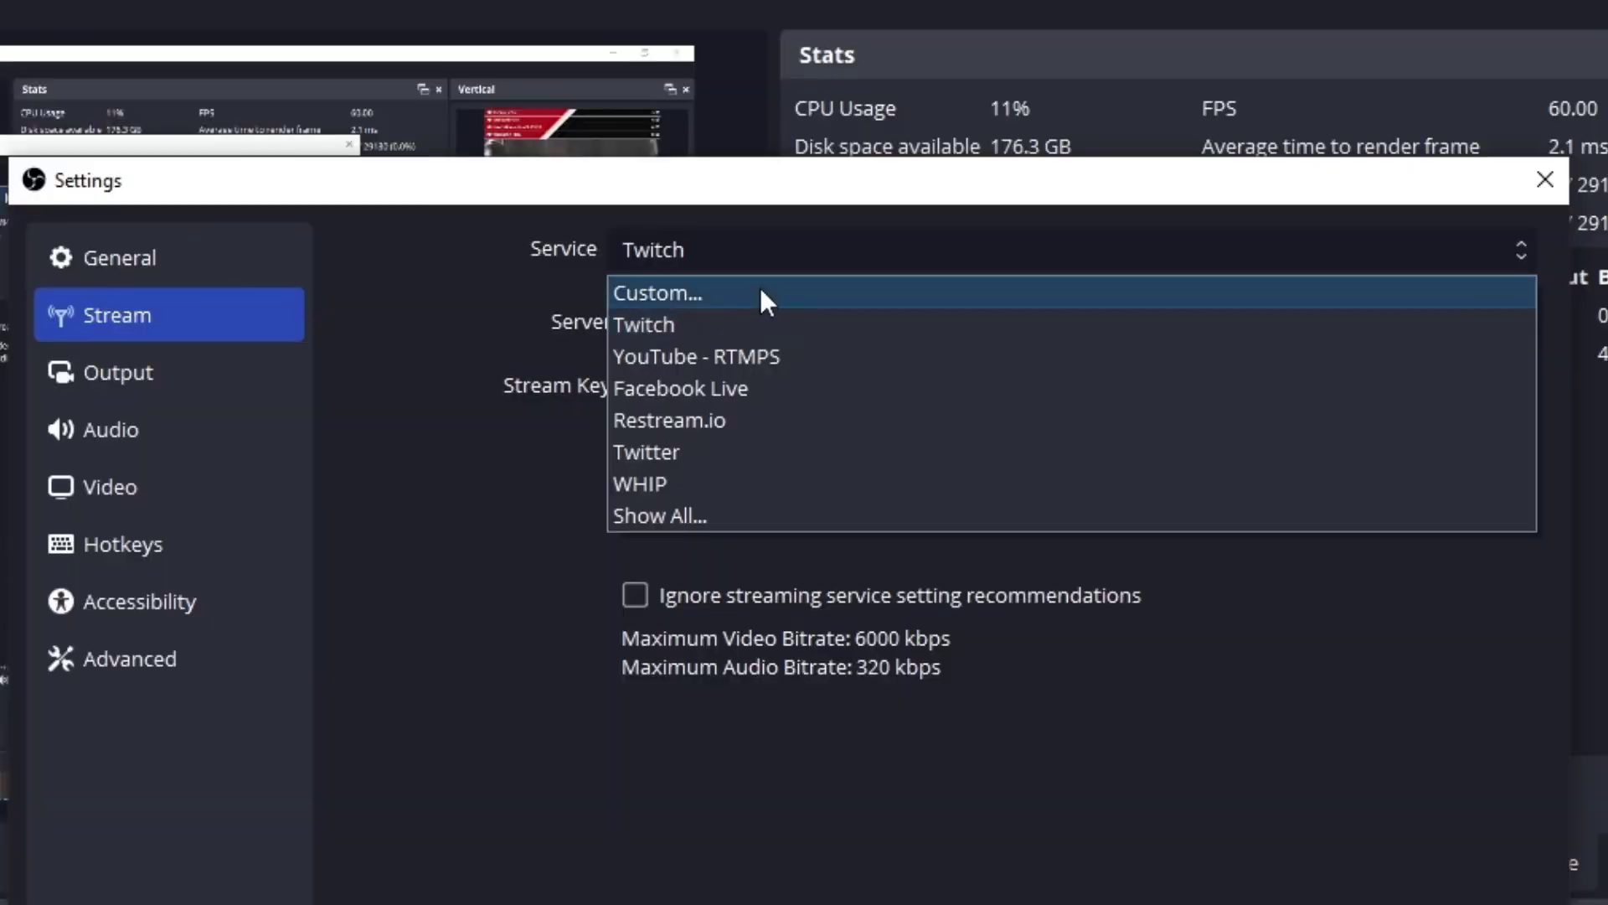
click(760, 292)
Replace the old OBS stream key with the generated TikTok stream key
click(766, 311)
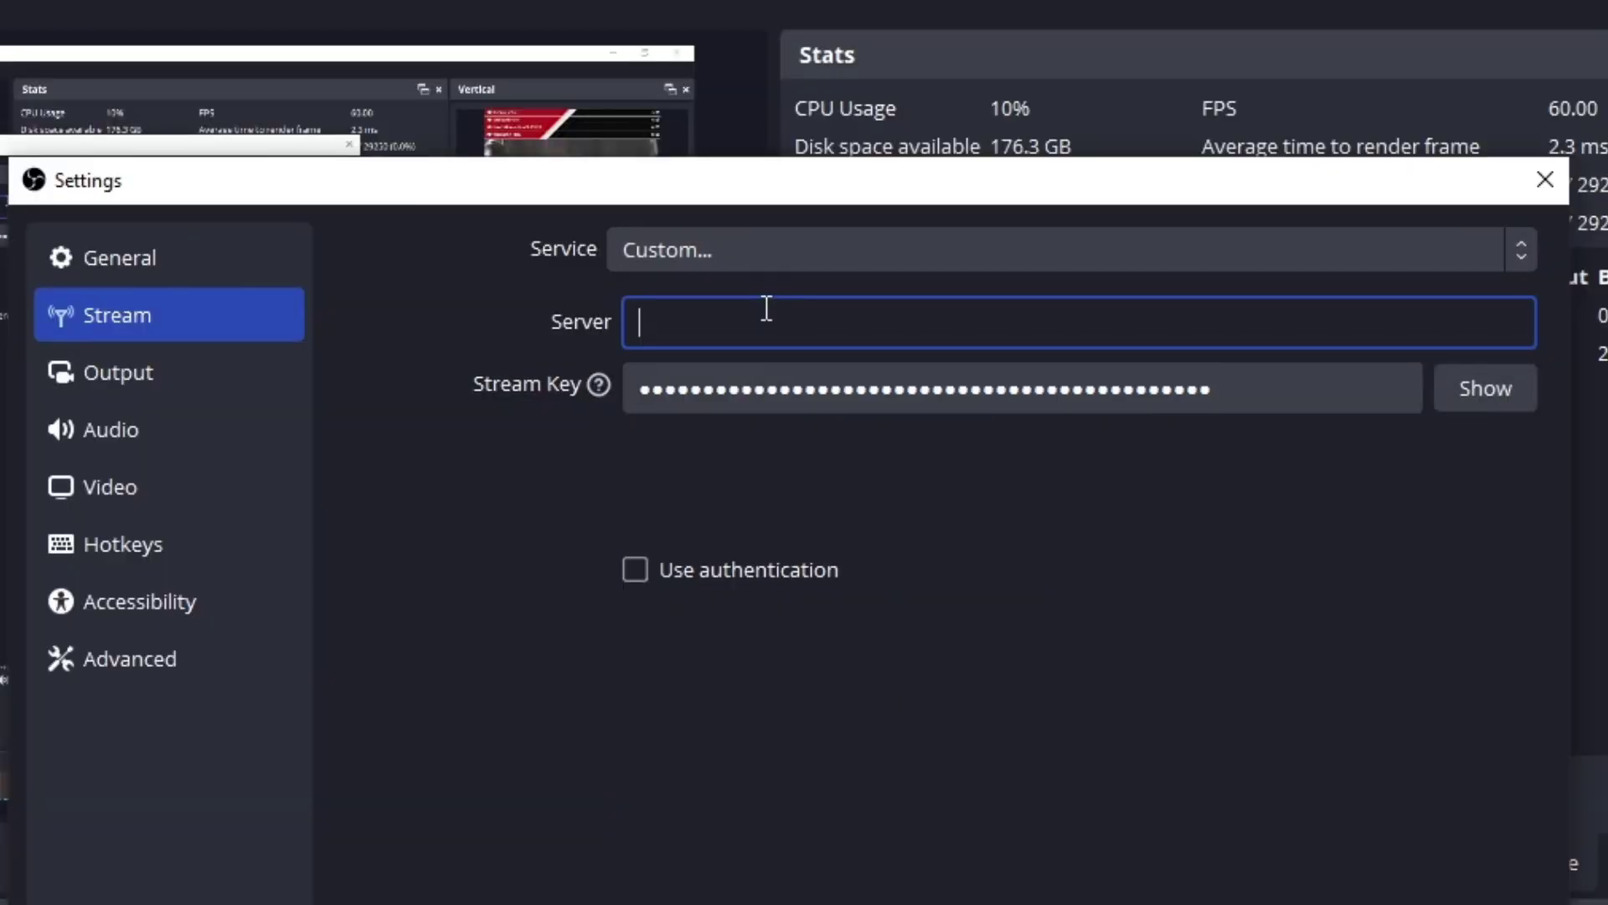
key(ctrl+v)
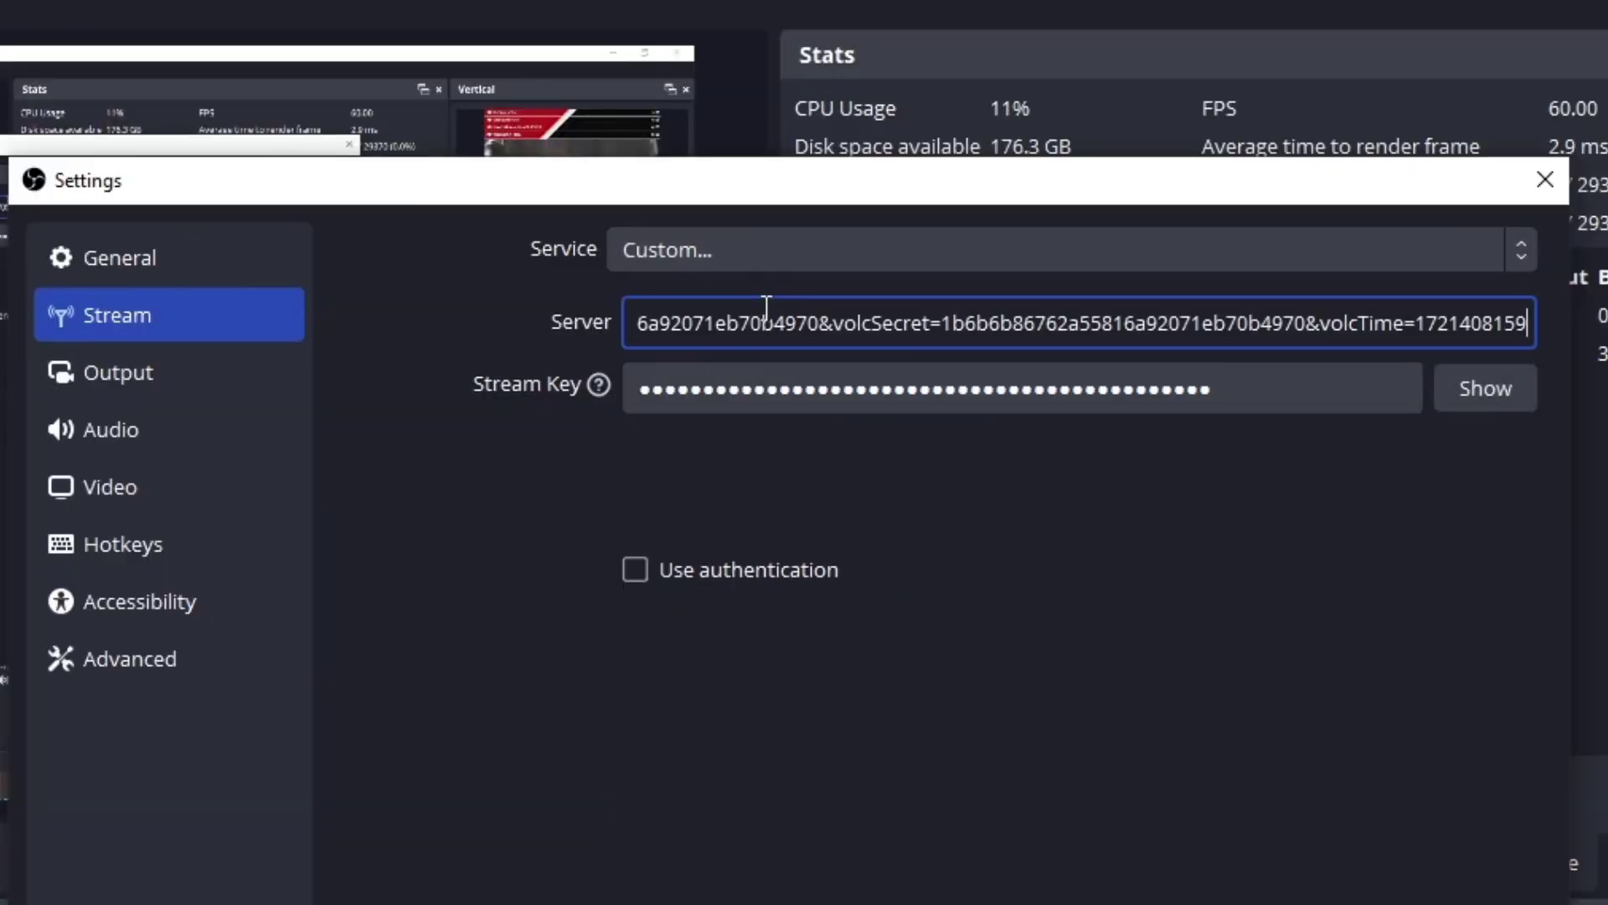
key(ctrl+a)
key(BackSpace)
click(1225, 394)
key(ctrl+a)
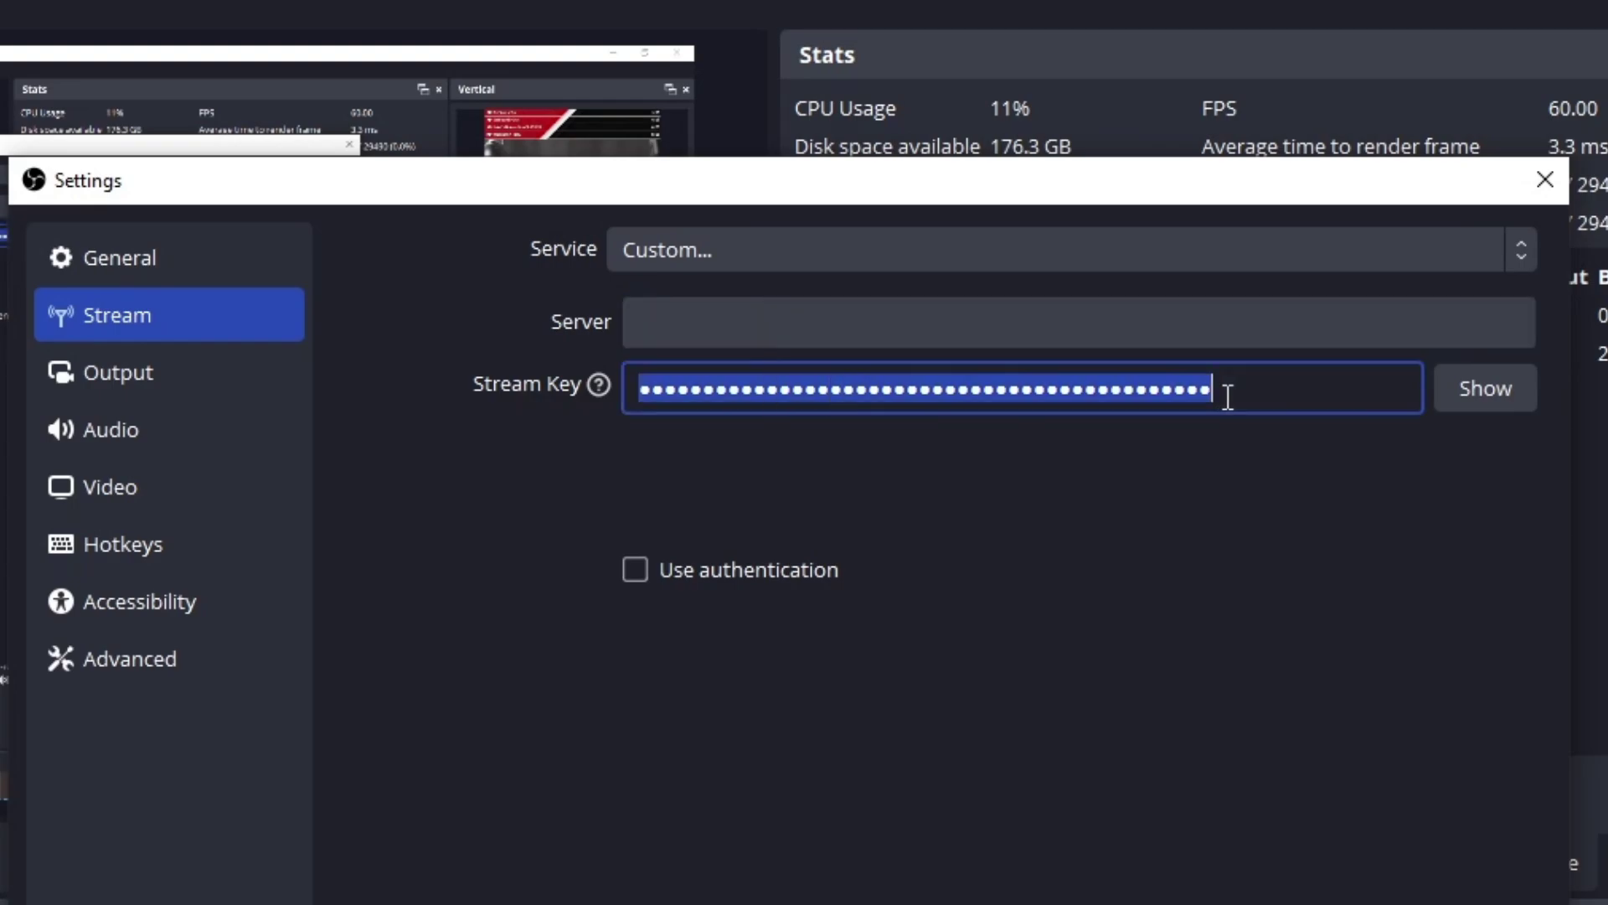
key(ctrl+v)
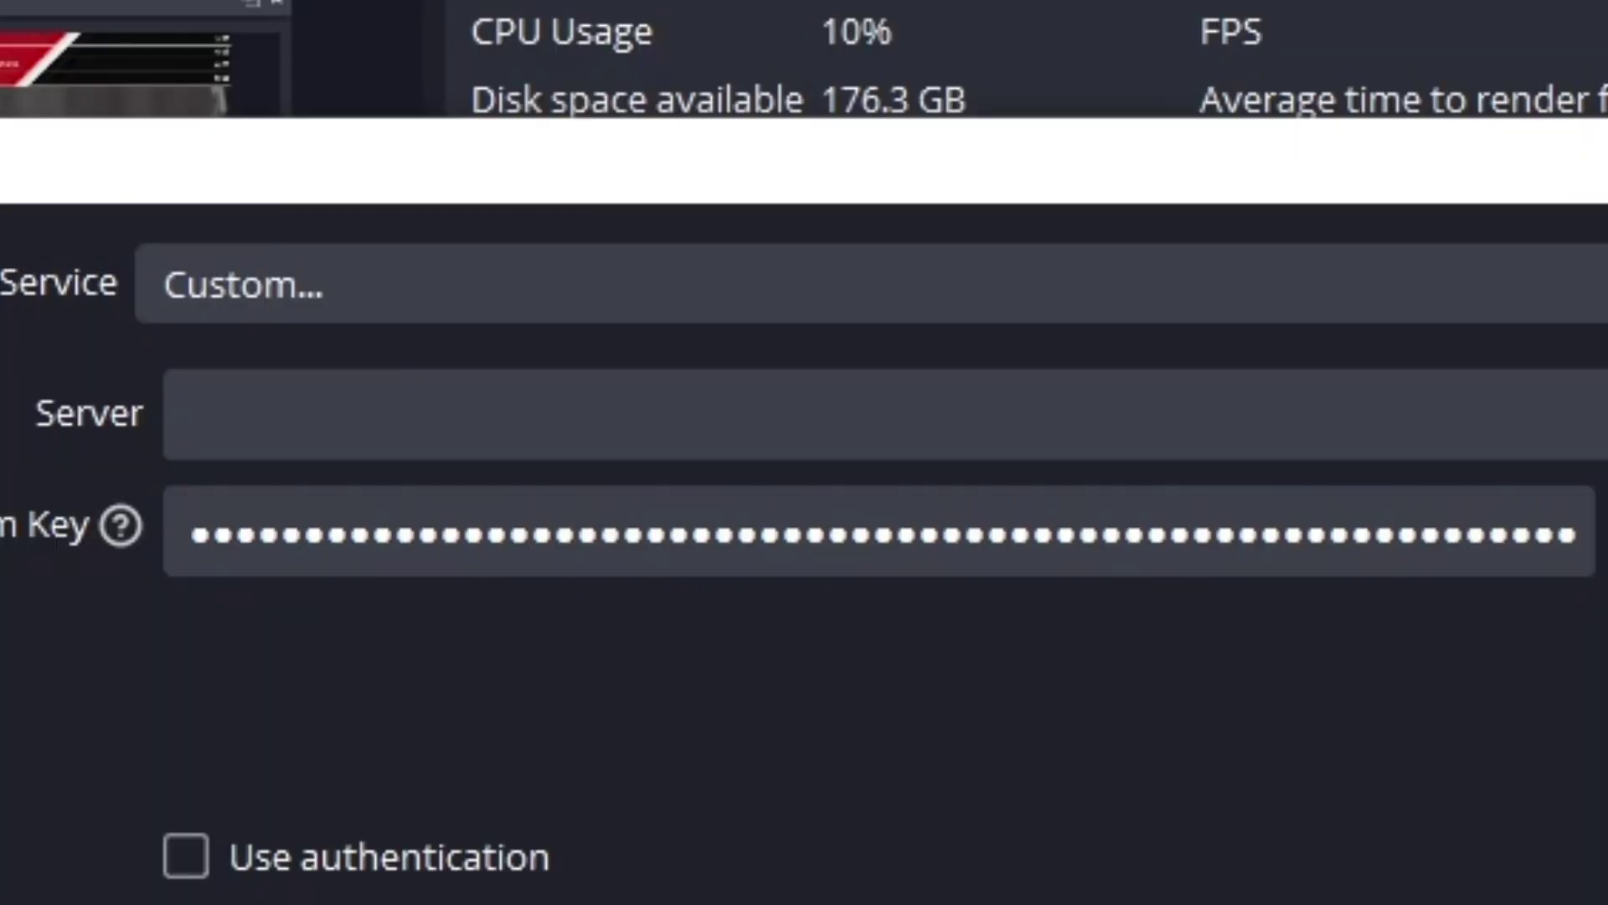
Copy the generated RTMP server URL from the key generator window
key(alt+Tab)
click(930, 356)
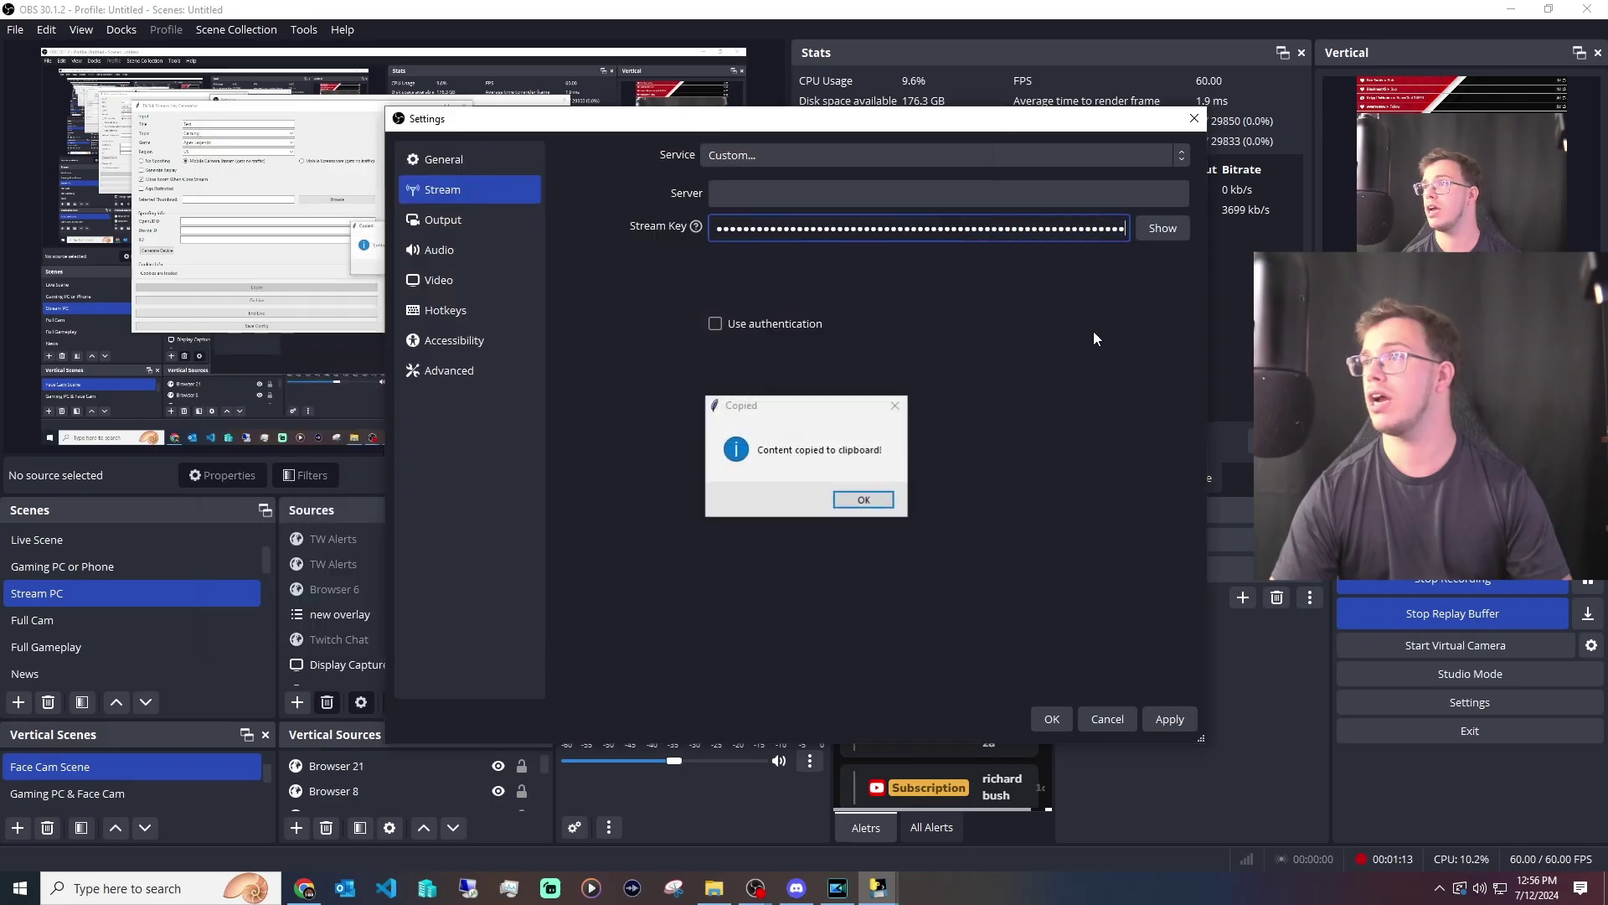
key(Return)
click(902, 194)
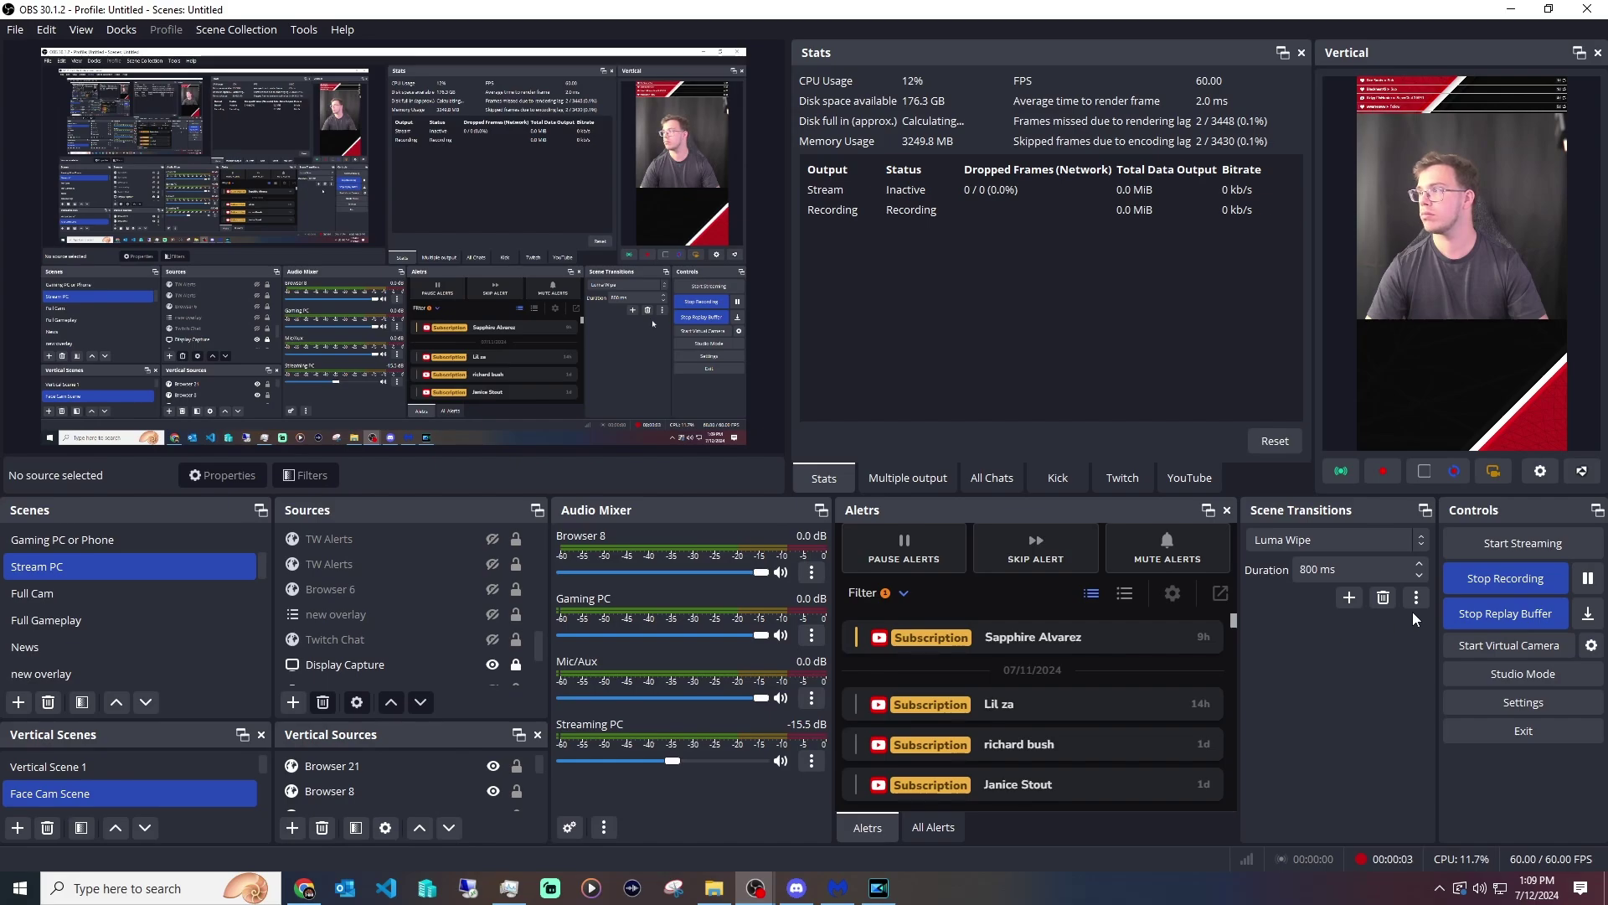
Add a vertical output named Tiktok with the TikTok server and key, disabling the YouTube output
click(1538, 474)
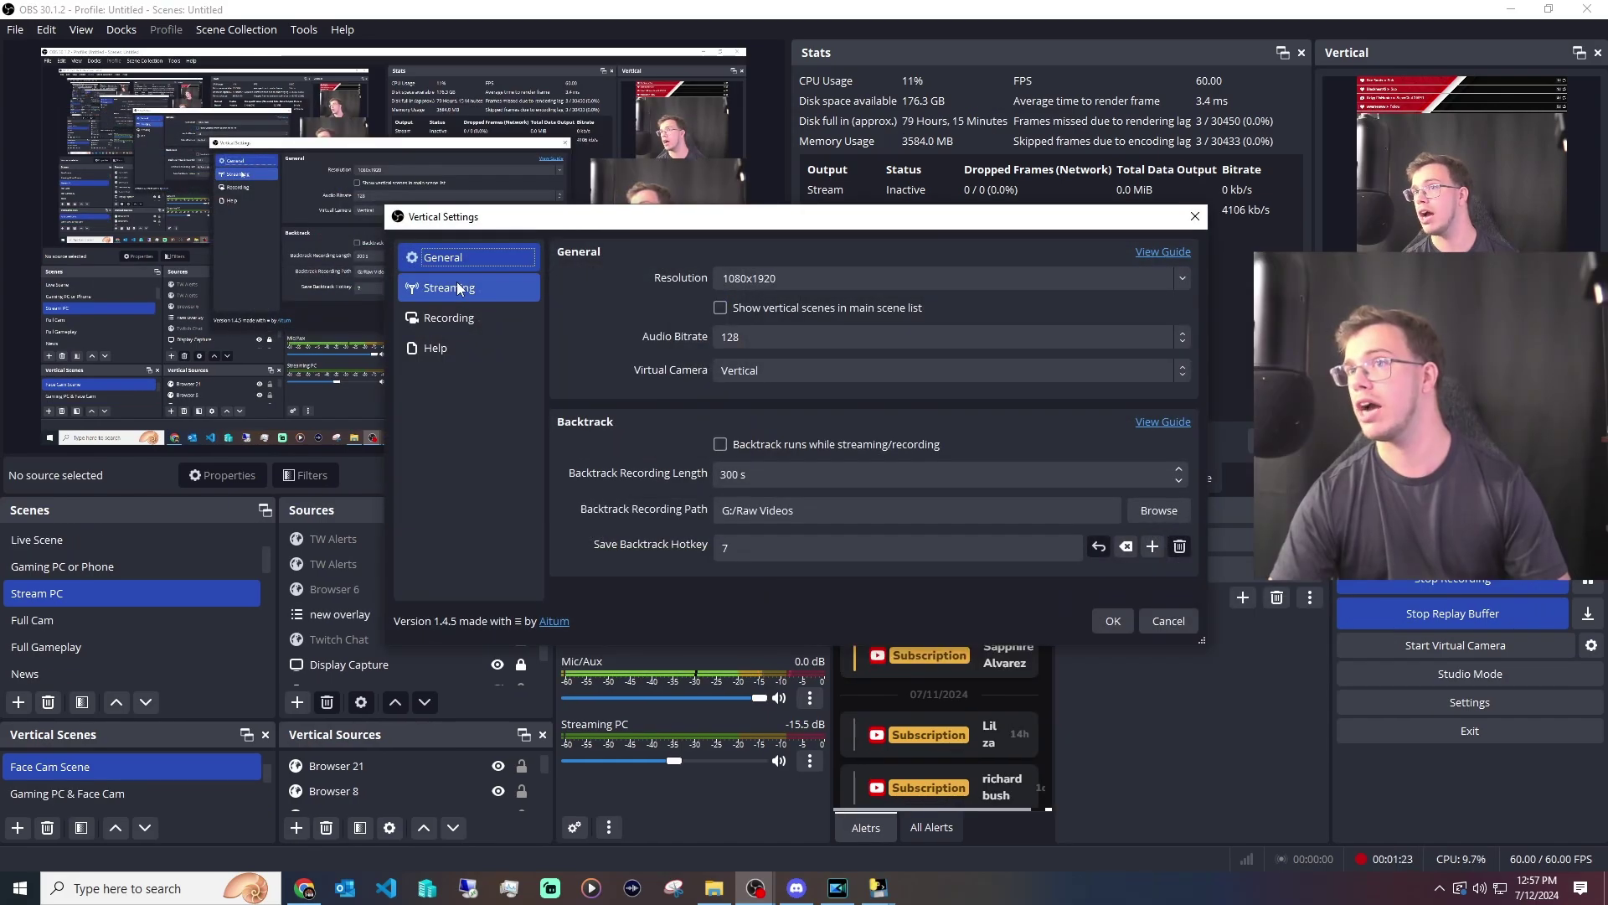
click(457, 289)
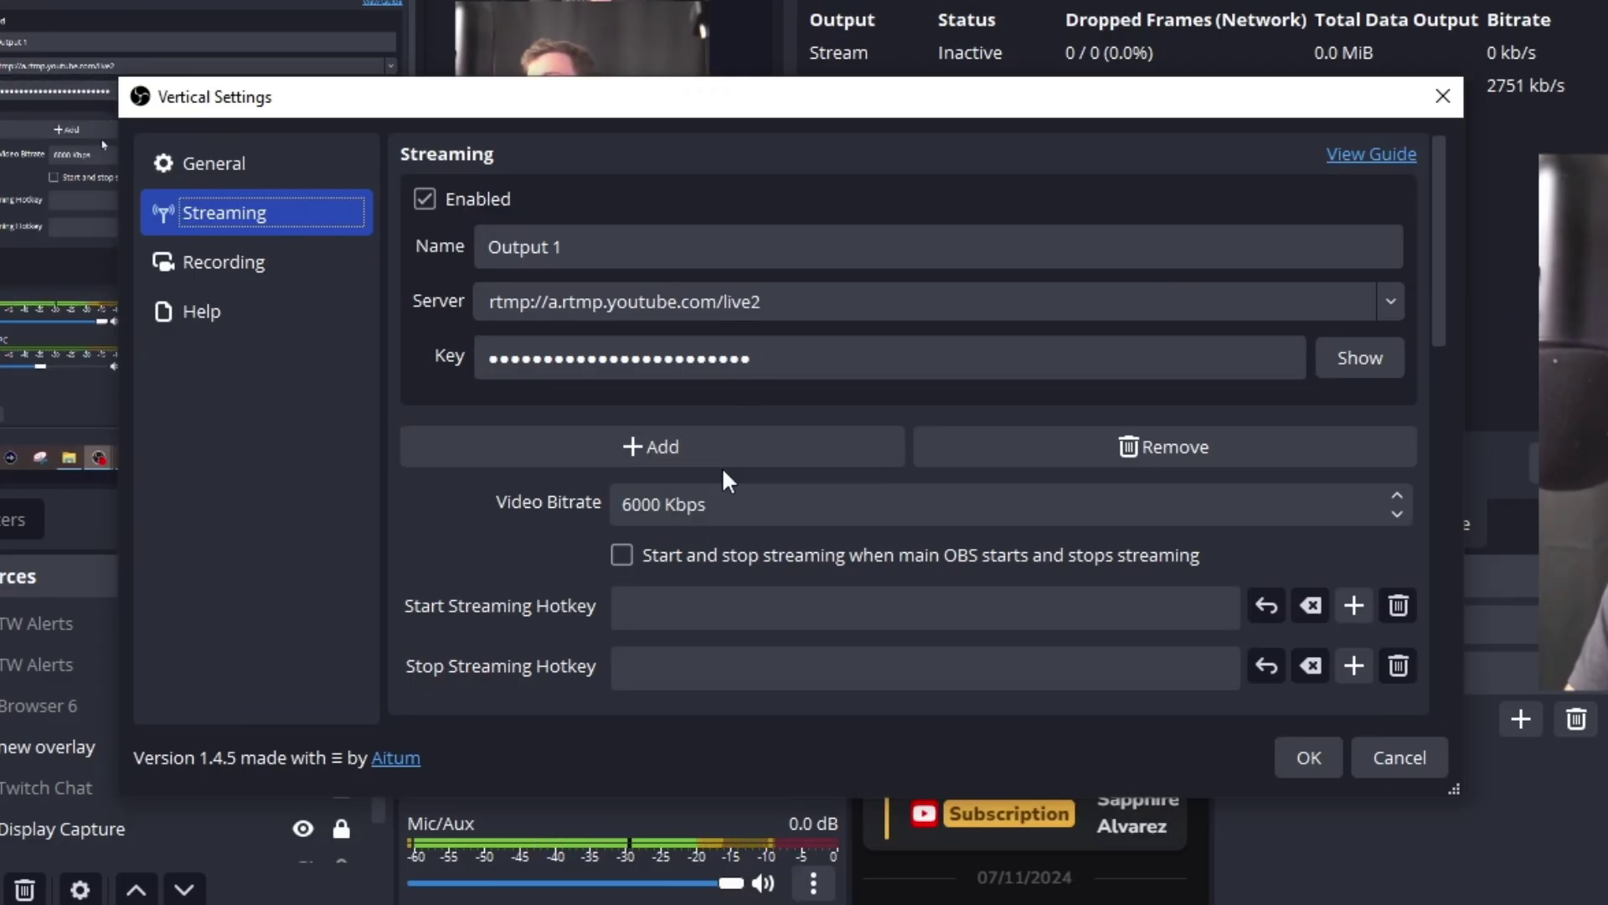
click(716, 445)
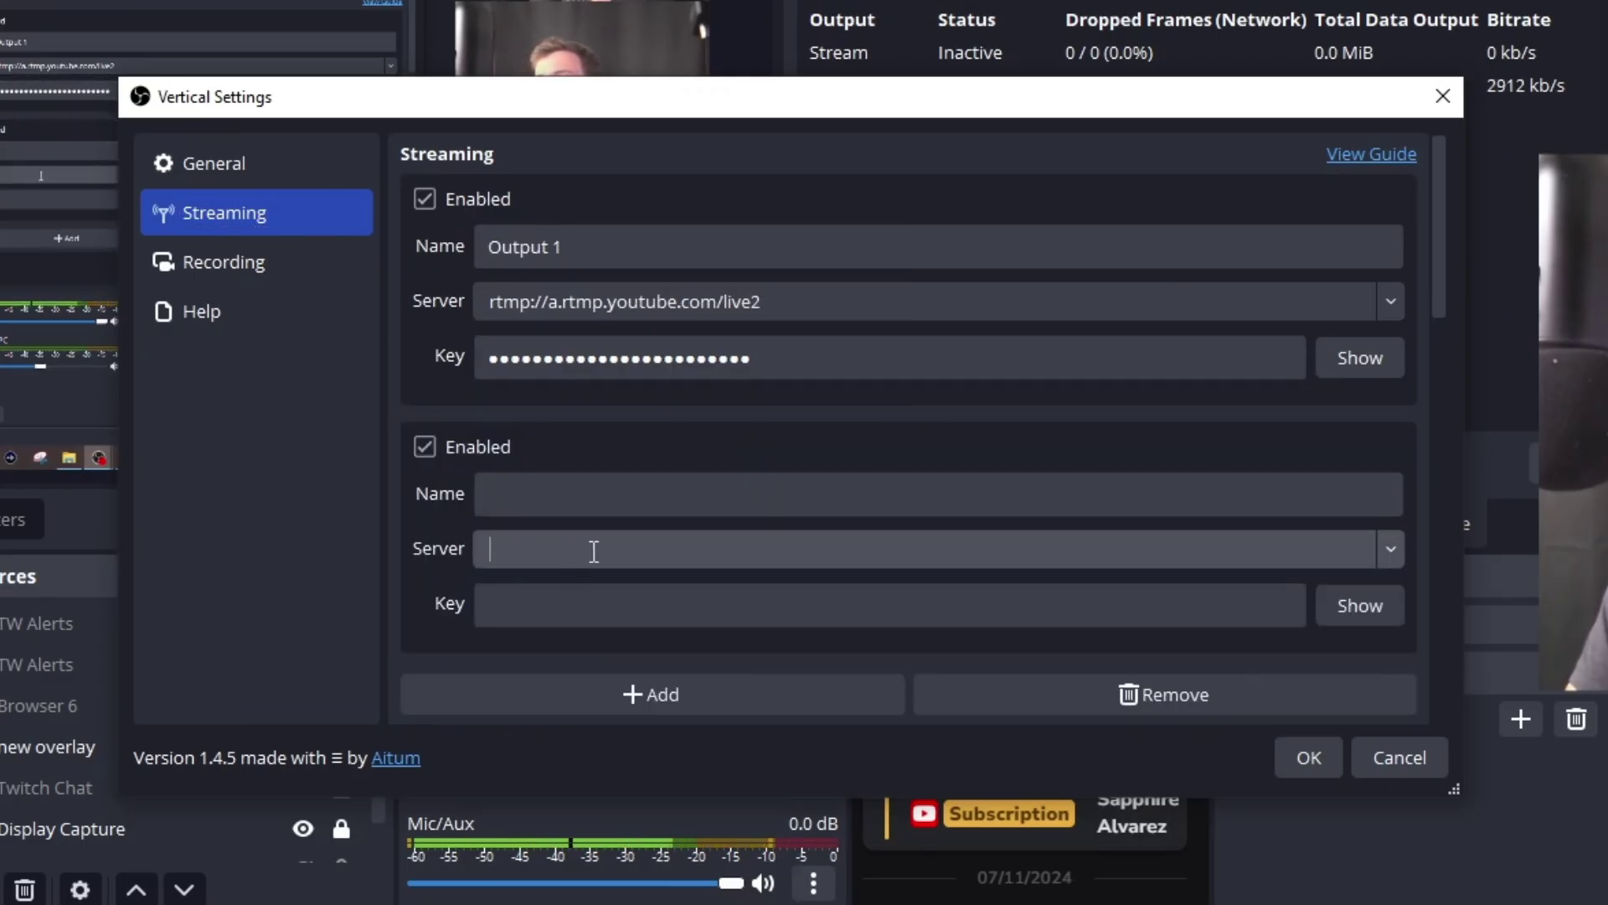
click(711, 607)
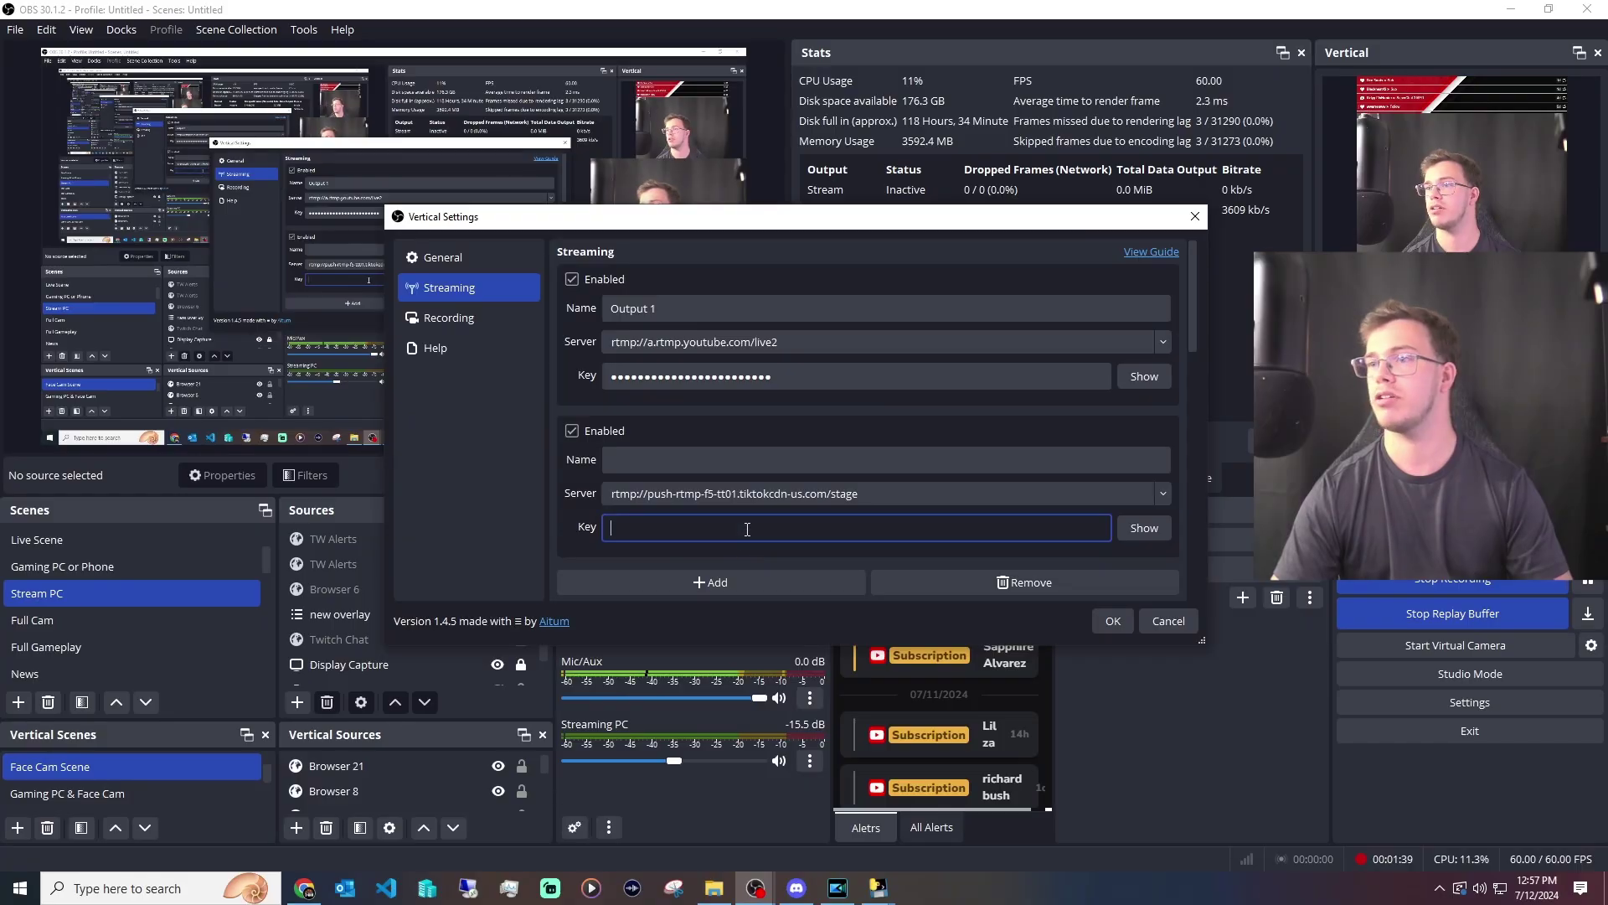
click(734, 462)
text(T)
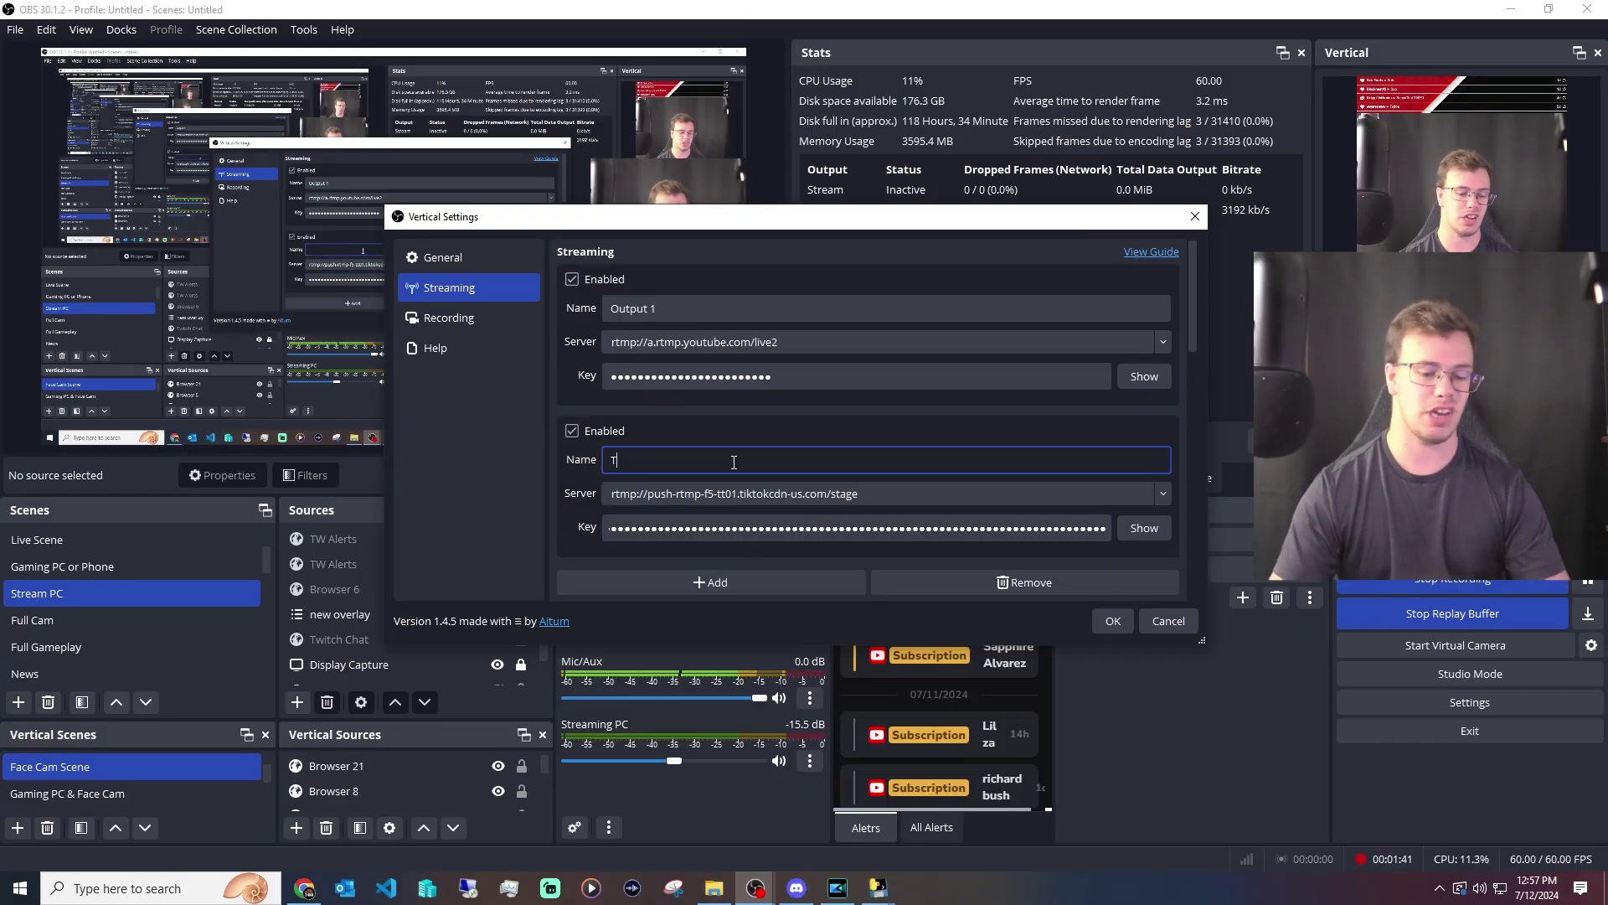
text(iktok)
click(572, 279)
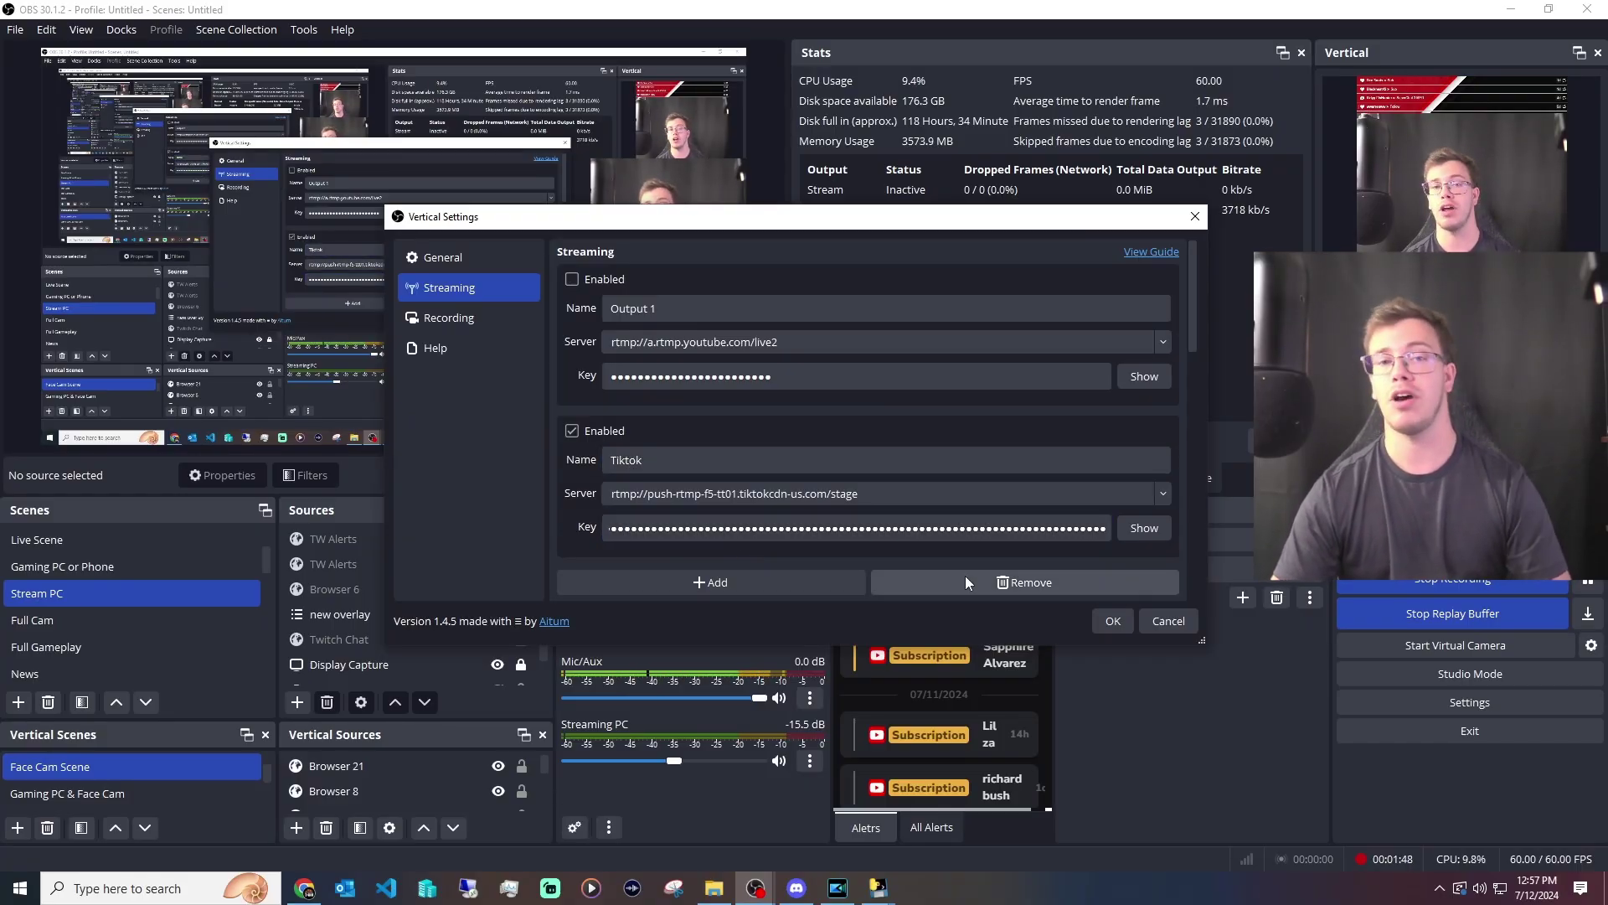
click(1110, 623)
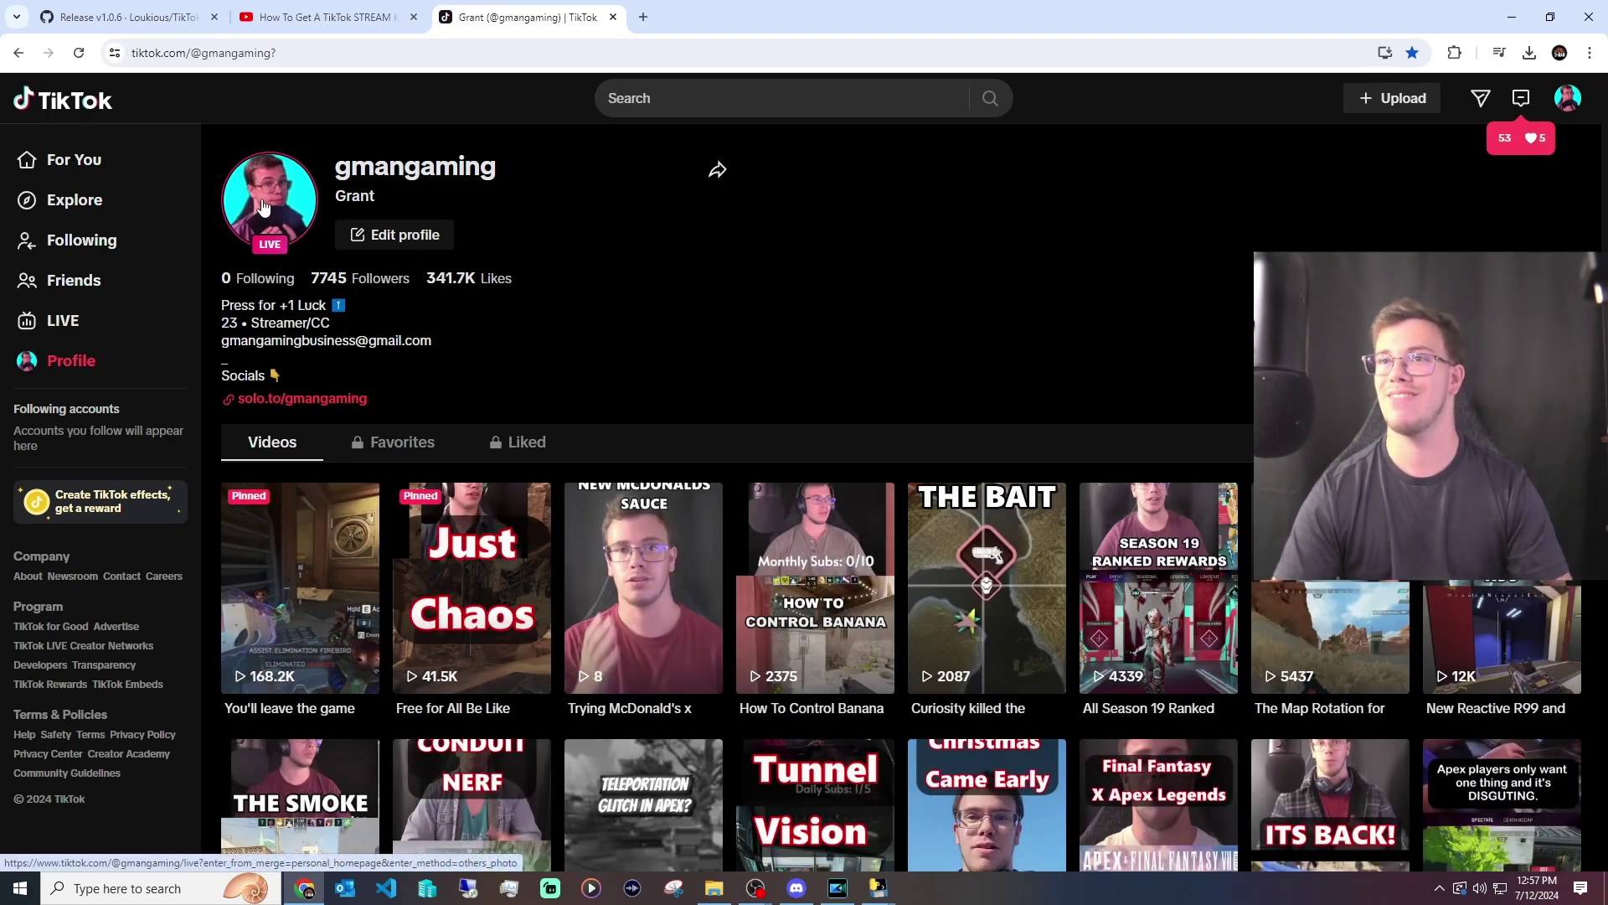
Open the channel's live stream from the LIVE-badged avatar on the TikTok profile
click(262, 203)
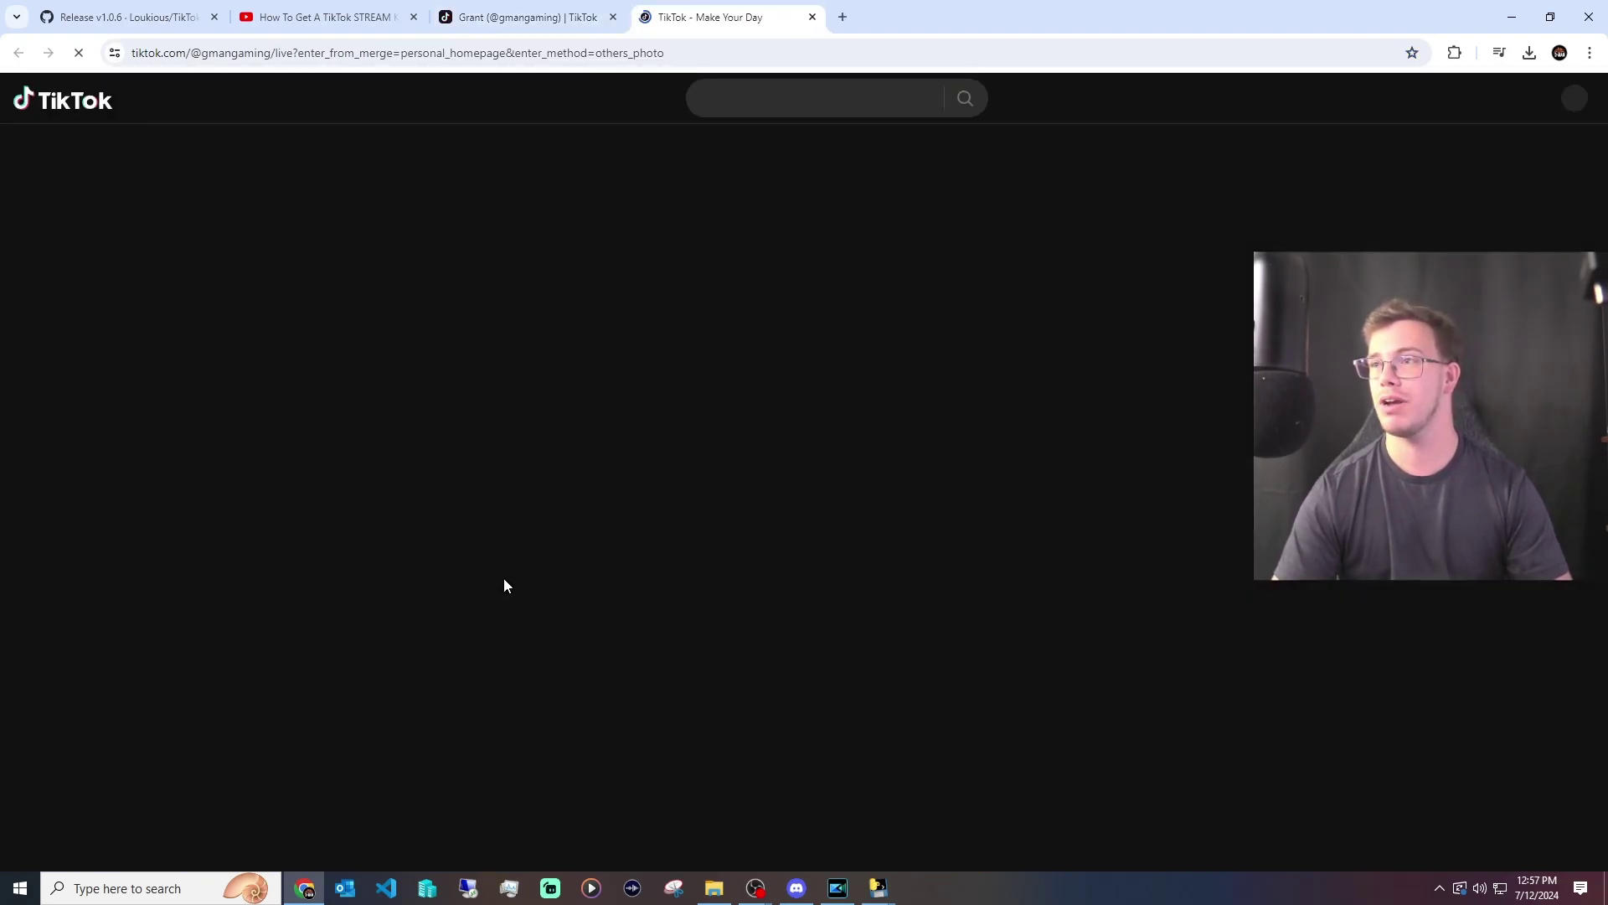